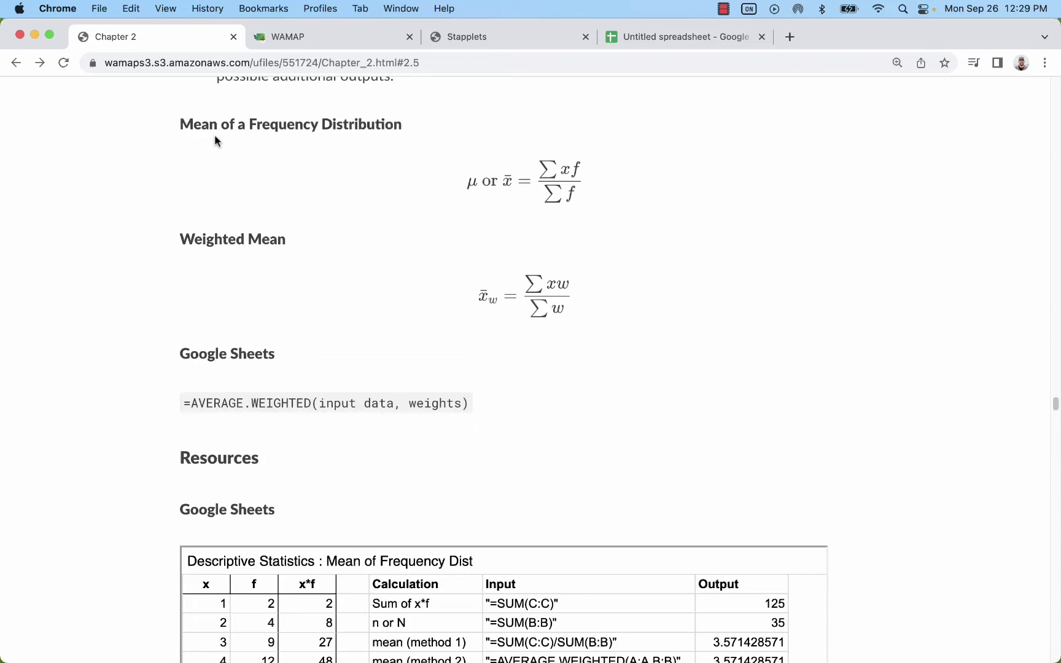
- Highlight the xf numerator of the Chapter 2 frequency-mean formula, then clear the highlight
scroll(443, 135, "down", 1)
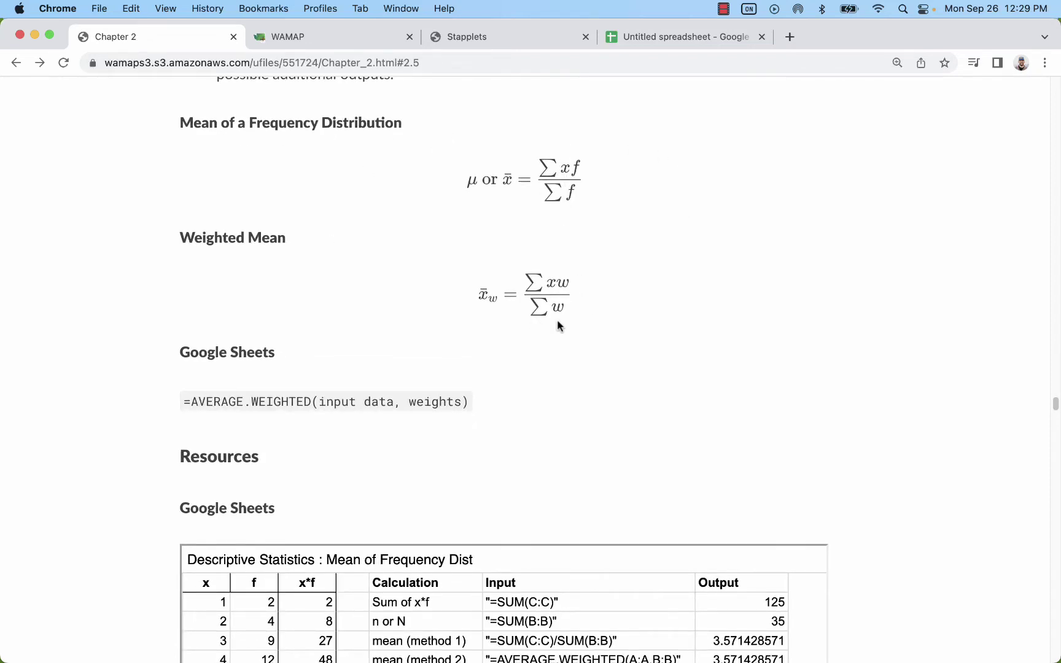
scroll(572, 292, "up", 15)
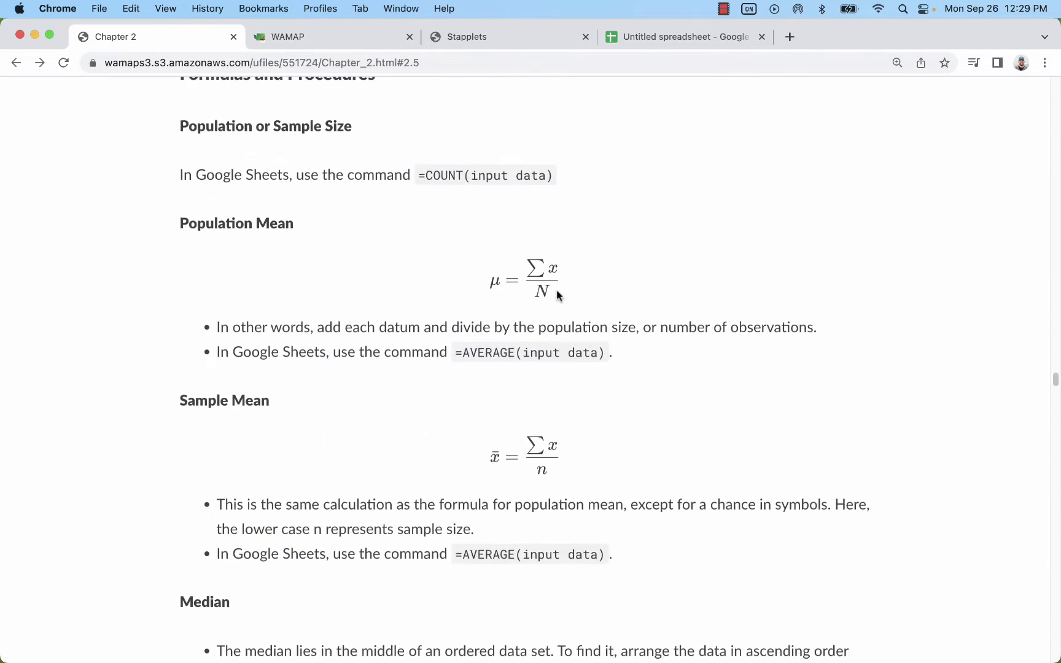
scroll(558, 417, "down", 1)
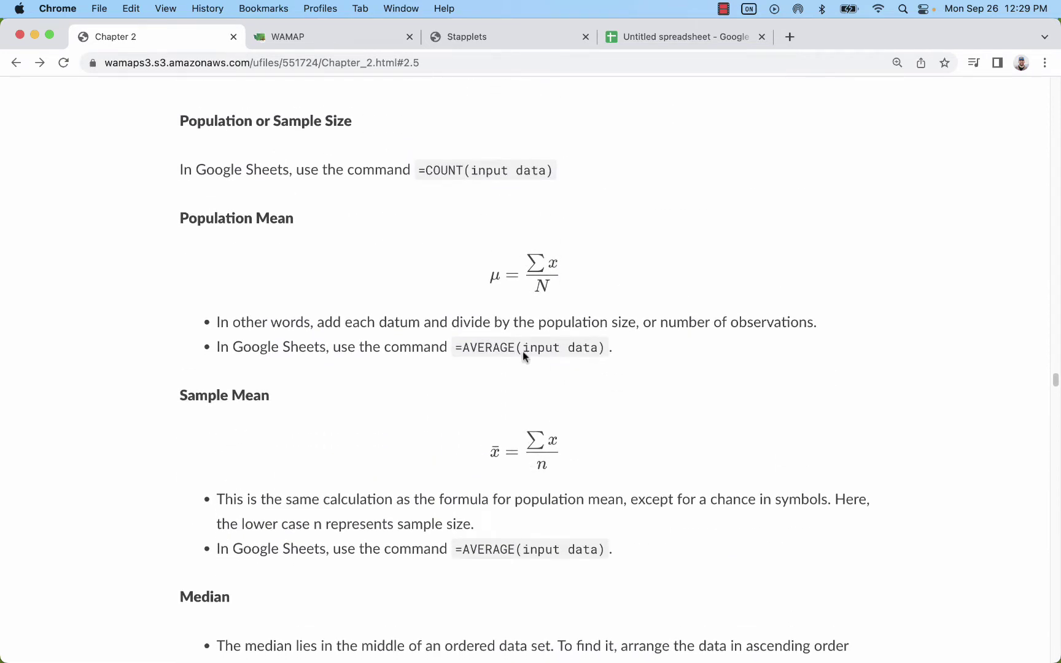
scroll(549, 407, "down", 15)
scroll(536, 339, "up", 3)
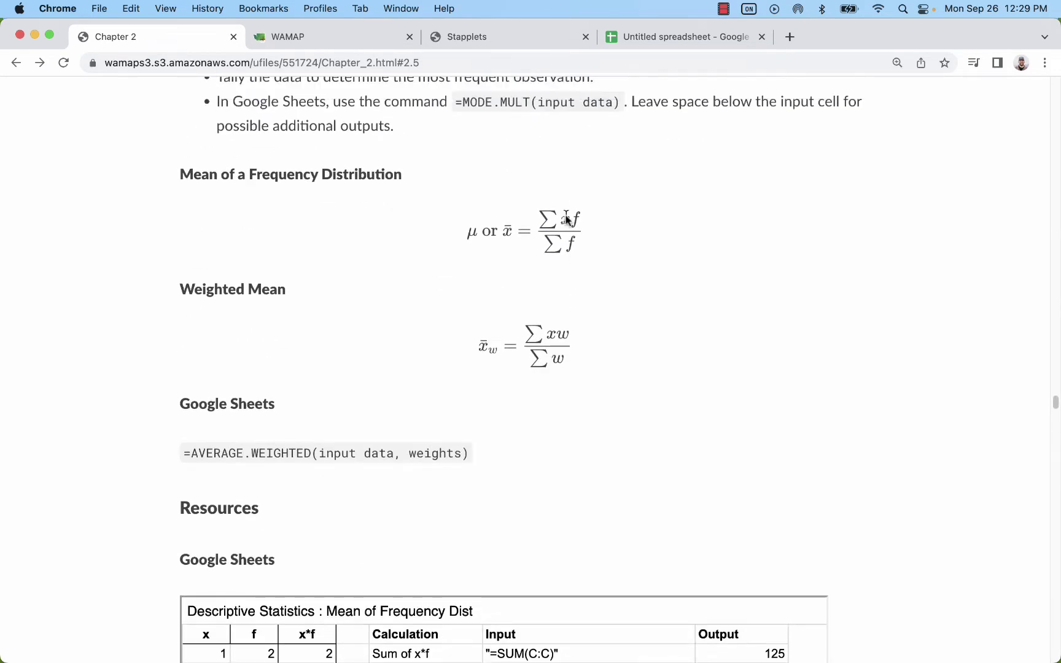
left_click_drag(584, 219, 554, 218)
left_click_drag(570, 337, 546, 334)
scroll(638, 369, "down", 1)
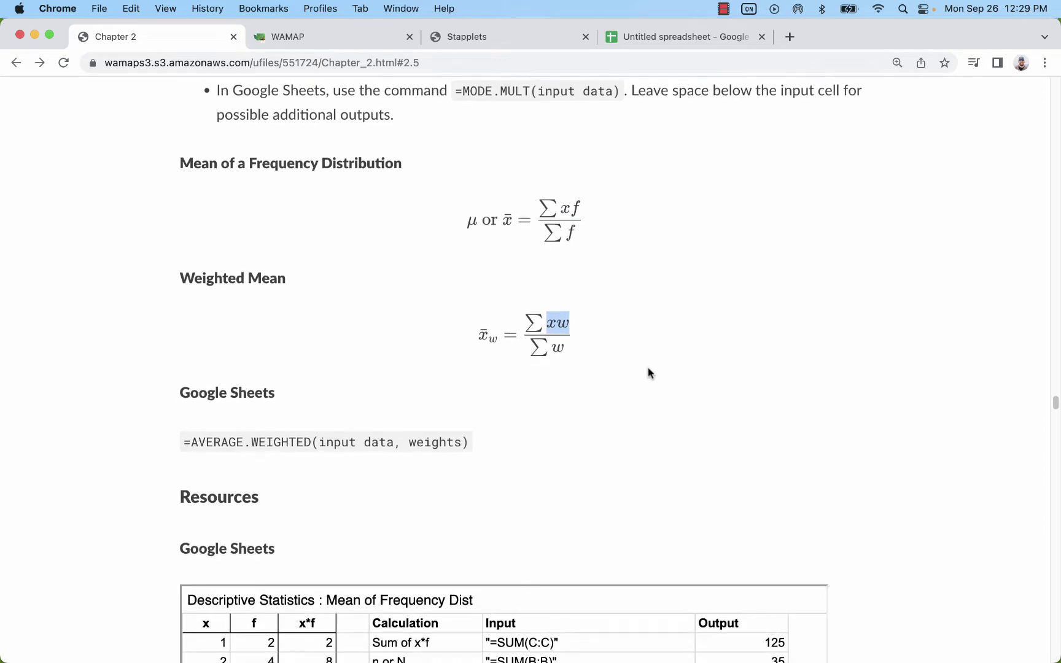
scroll(649, 370, "up", 2)
left_click(582, 268)
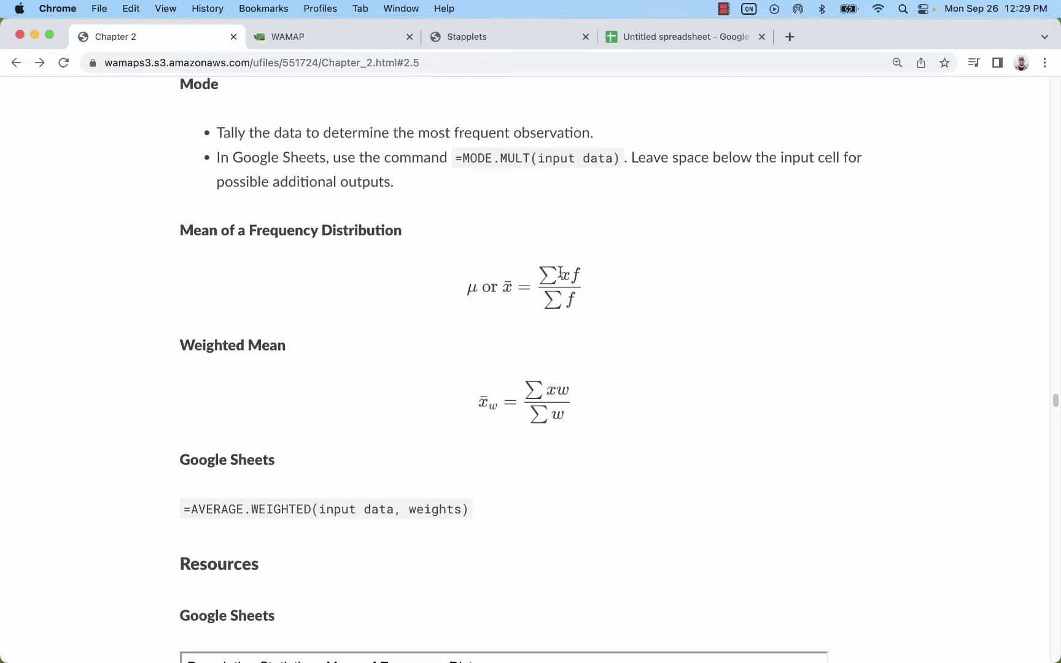
scroll(576, 287, "down", 5)
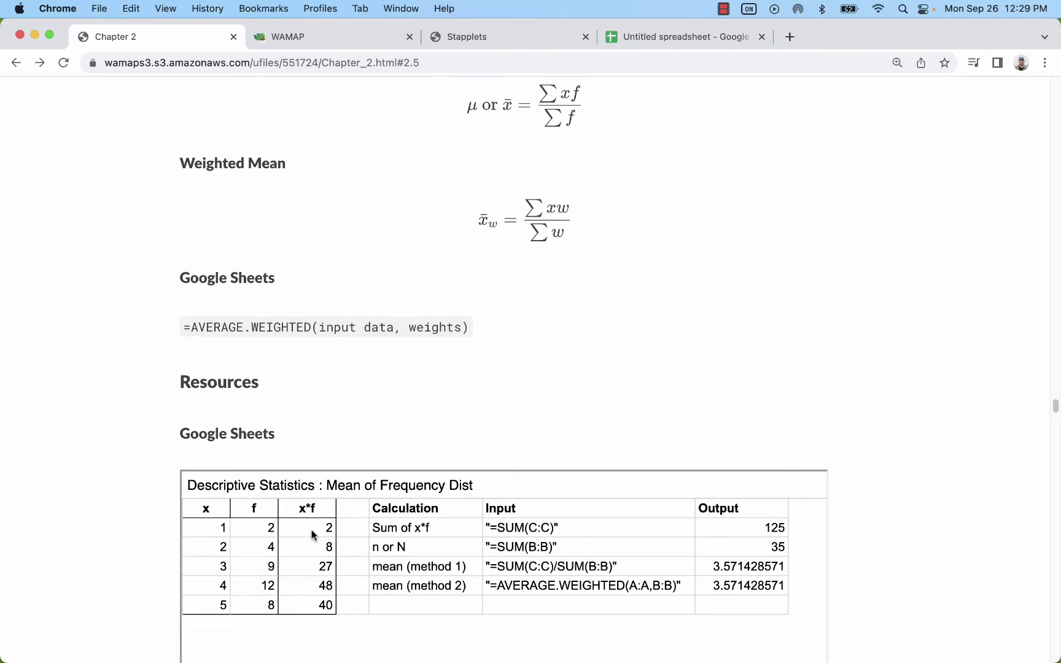
- Mark the example's frequencies 2, 4, 9 and 12, then highlight and clear the table rows
double_click(270, 530)
double_click(270, 548)
double_click(271, 566)
double_click(268, 586)
left_click_drag(759, 535, 795, 533)
left_click(777, 536)
- Mark the w in the weighted-mean numerator, then bring up WAMAP's Question 38
scroll(589, 246, "up", 2)
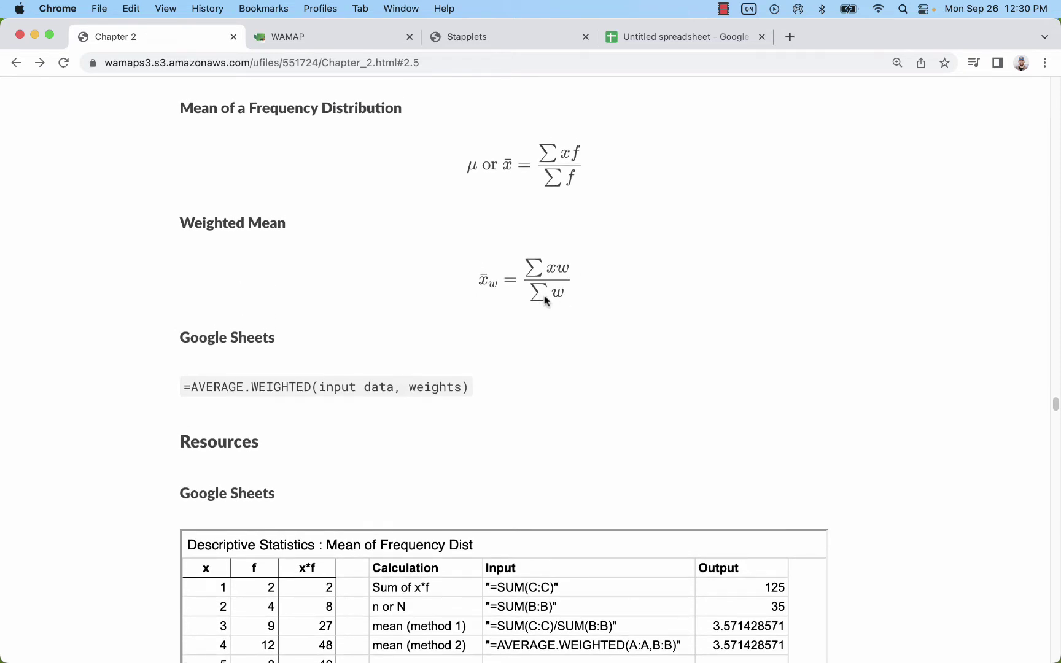
scroll(553, 299, "down", 2)
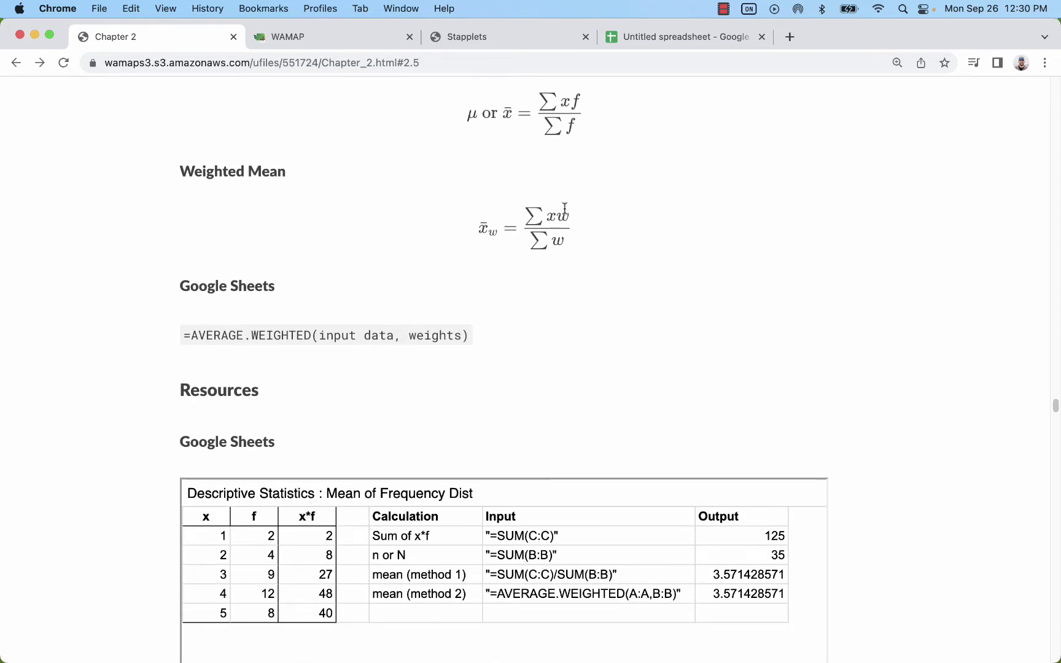
left_click_drag(557, 214, 570, 218)
scroll(590, 239, "down", 1)
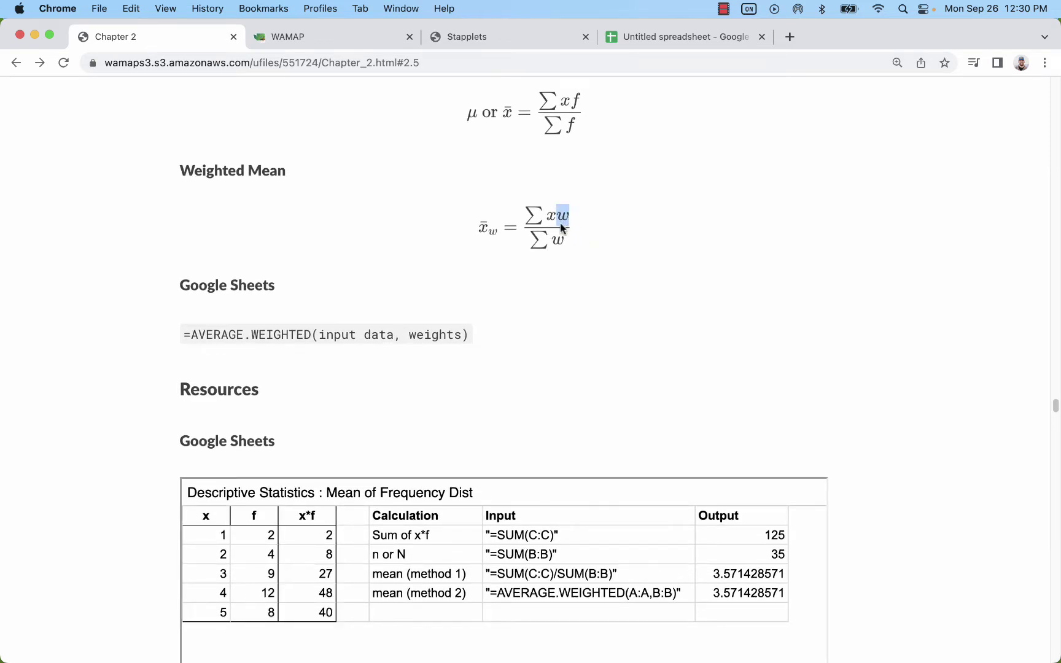
scroll(562, 228, "up", 5)
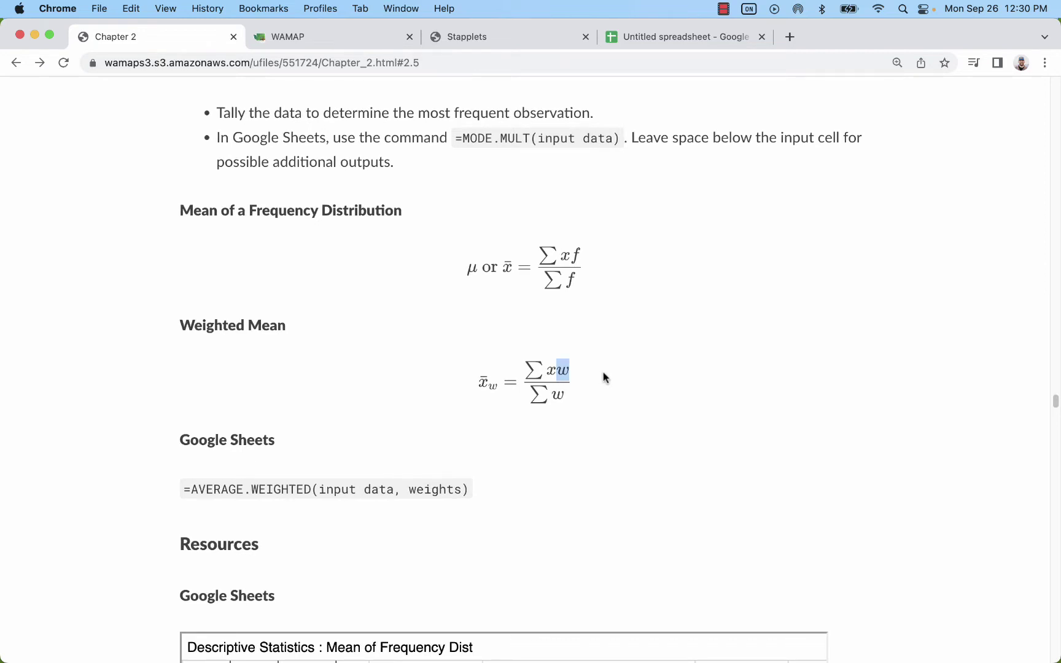
scroll(604, 378, "up", 3)
left_click(321, 37)
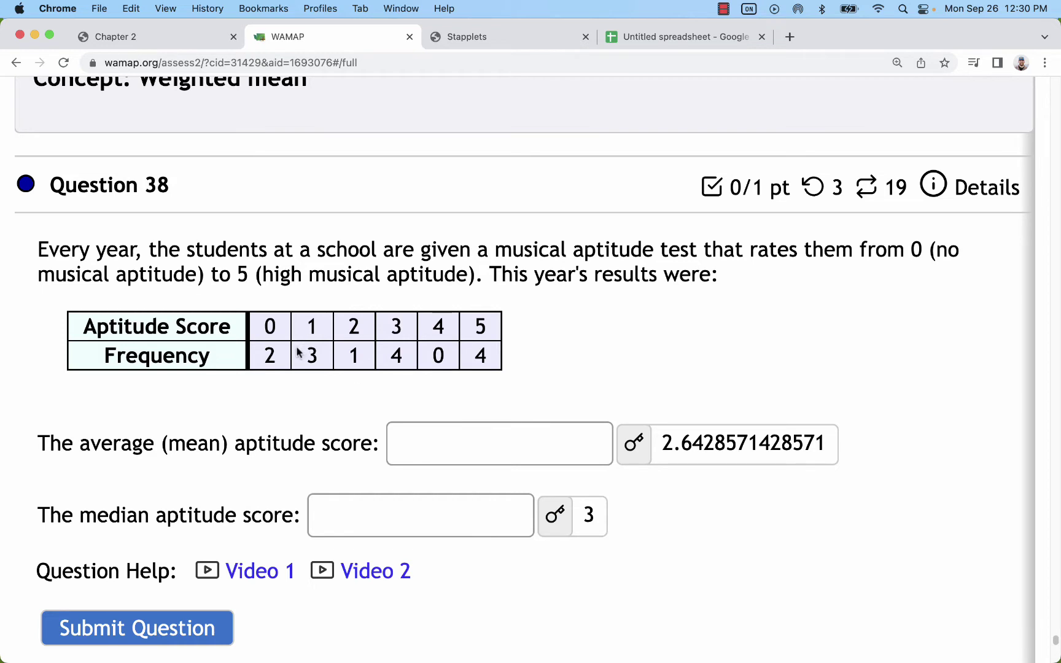
- Mark Question 38's aptitude frequencies 2, 3, 1 and 4 for scores 0 through 3
double_click(269, 356)
left_click(310, 360)
double_click(271, 359)
double_click(312, 357)
double_click(354, 357)
double_click(396, 356)
left_click(555, 339)
- Emphasise the word median in the question, then move to the Stapplets site
double_click(116, 516)
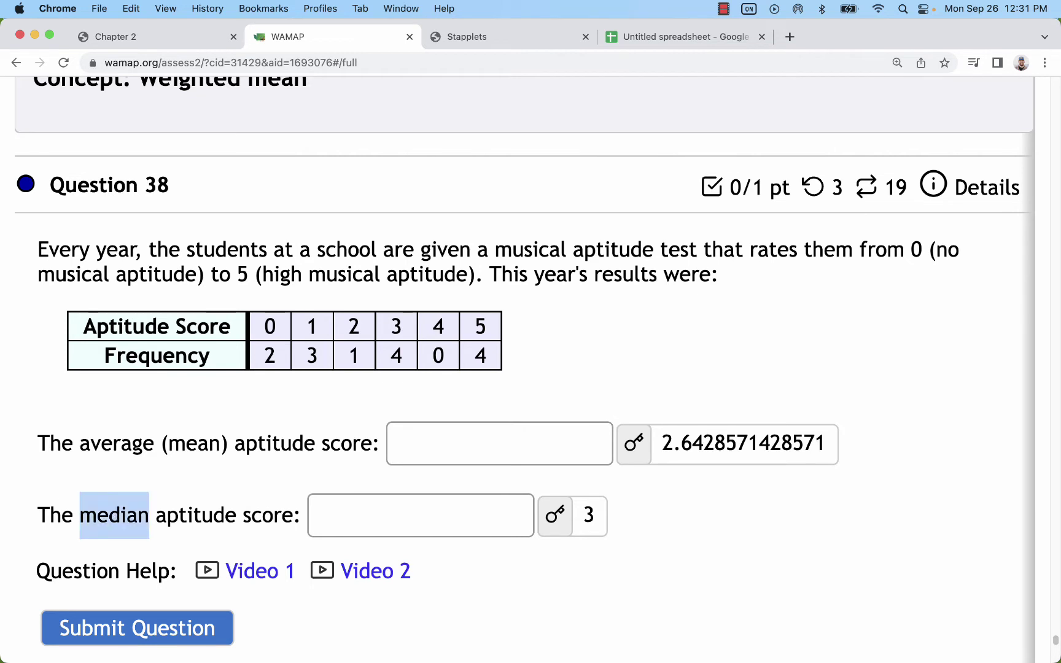
scroll(381, 426, "down", 1)
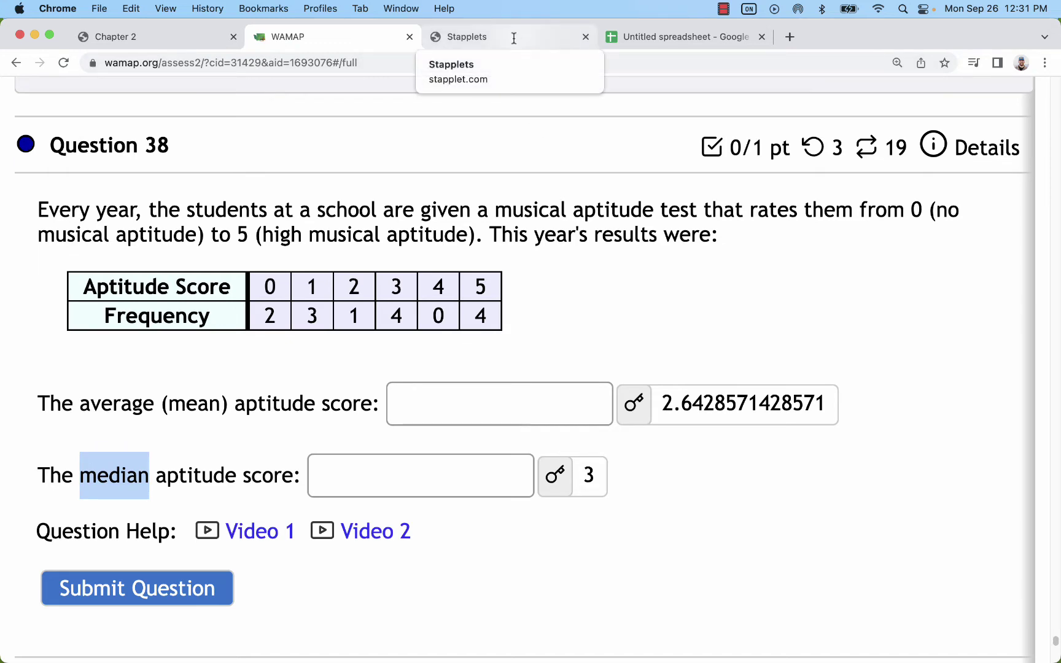
scroll(264, 307, "right", 1)
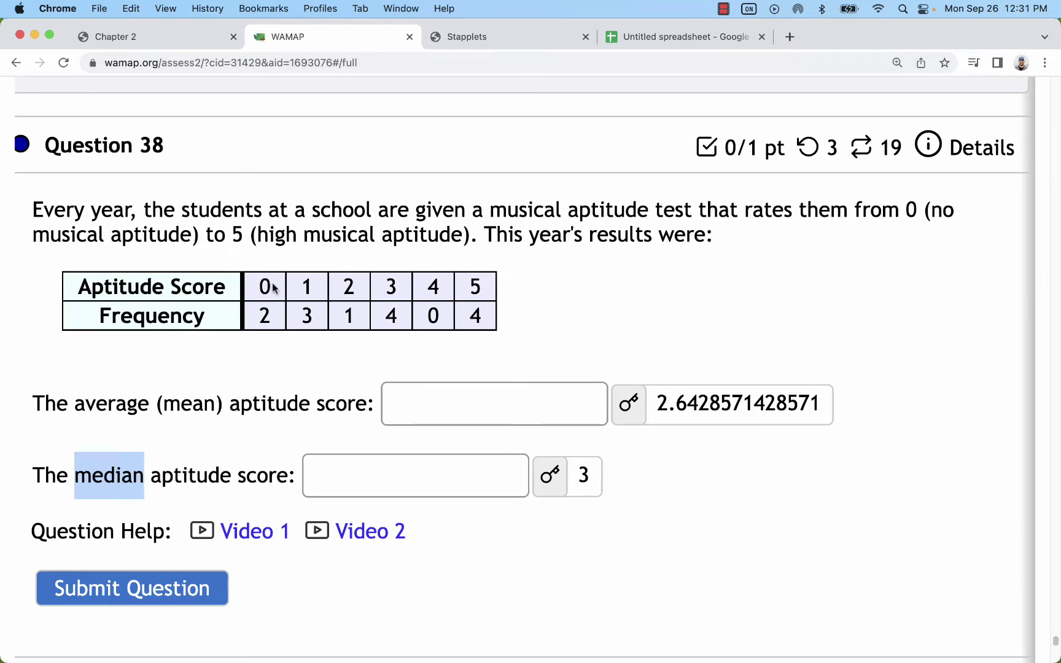
scroll(264, 289, "left", 1)
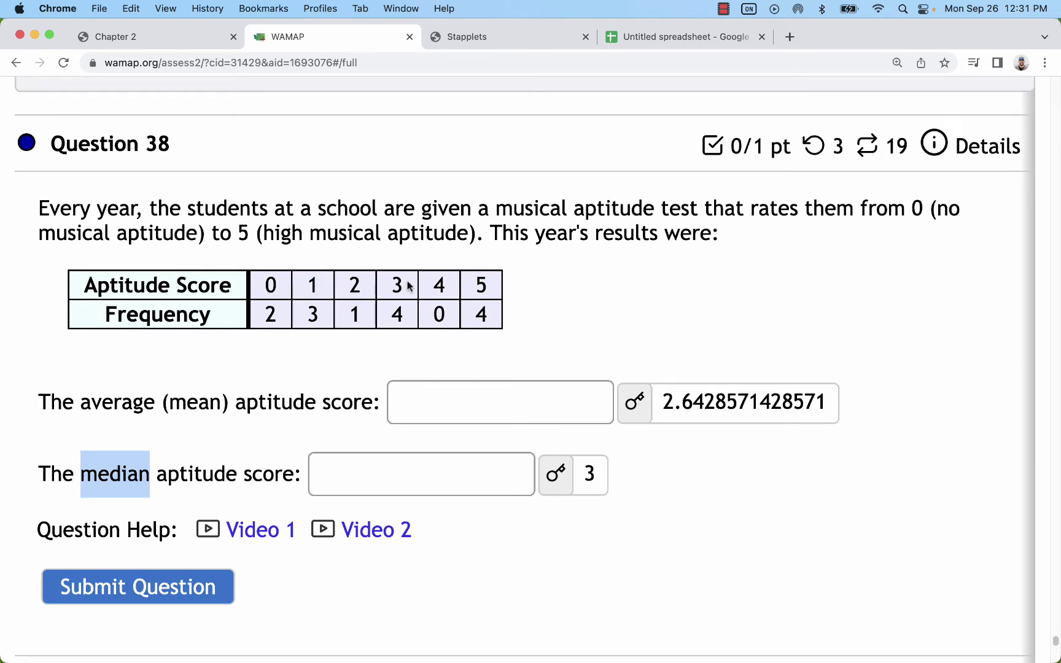
scroll(485, 286, "up", 1)
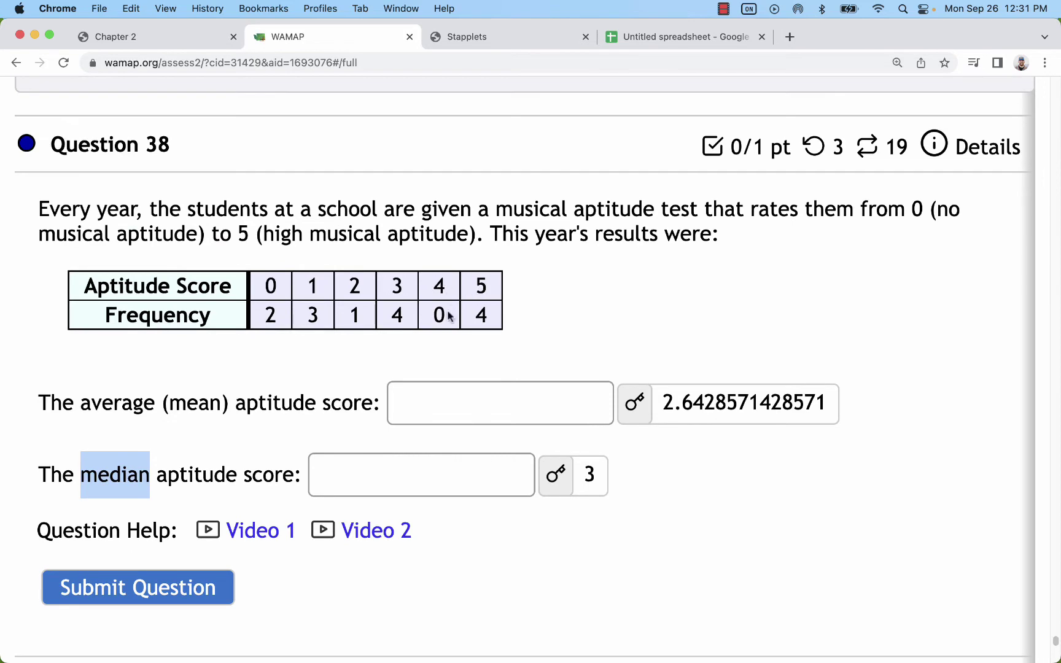
left_click(481, 40)
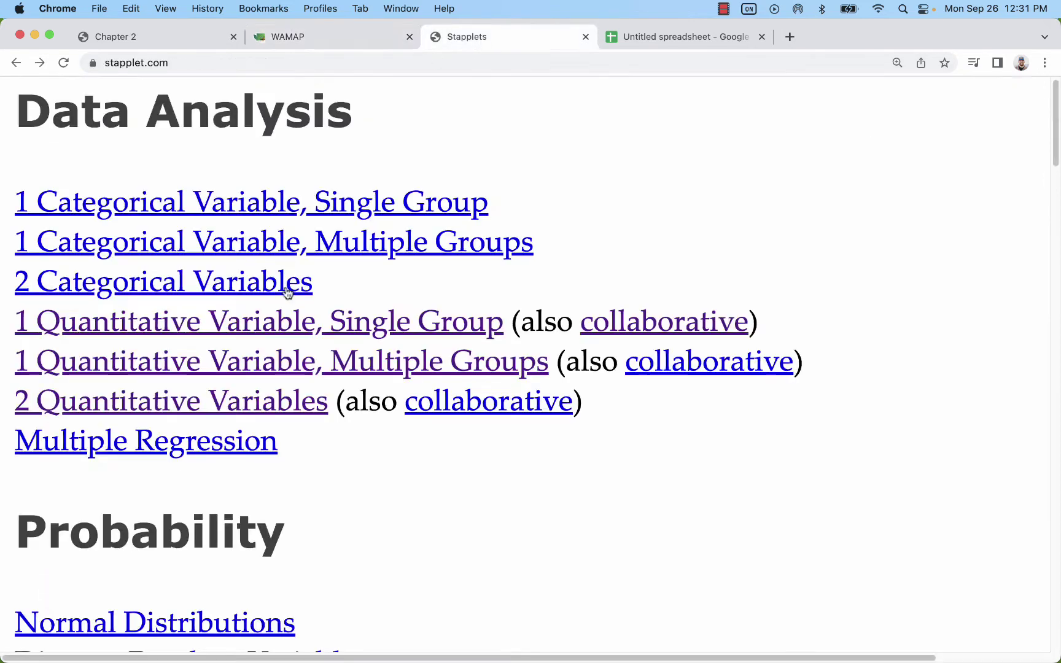
- Analyze the scores 0,0,1,1,1,2,3,3,3,3,5,5,5,5 in StapPlet's one-variable, single-group tool
left_click(234, 330)
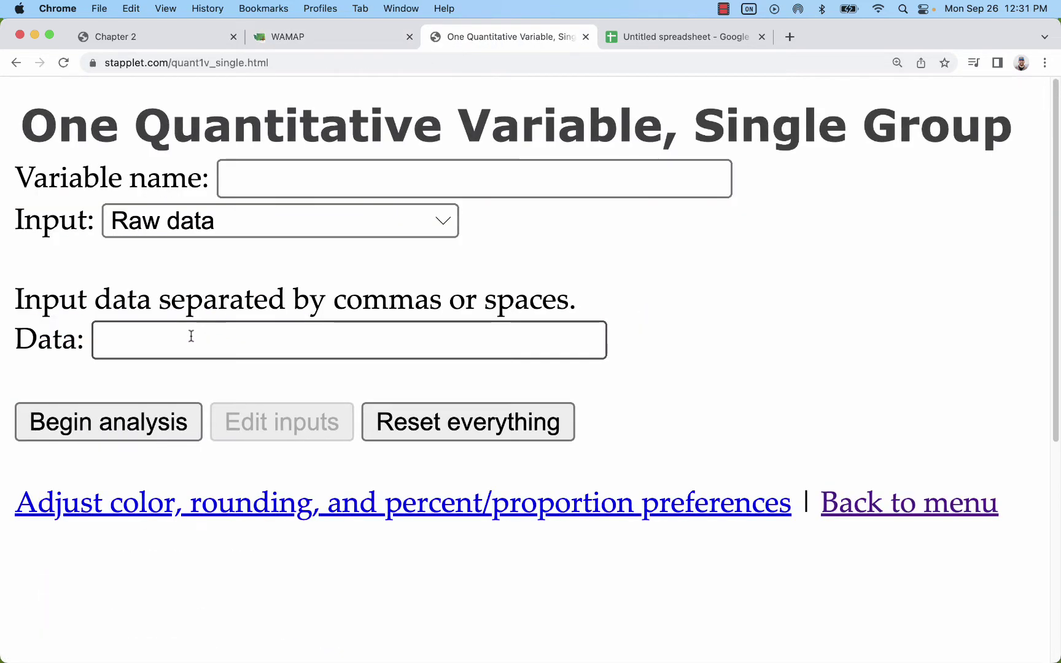
left_click(191, 336)
type("0,0,")
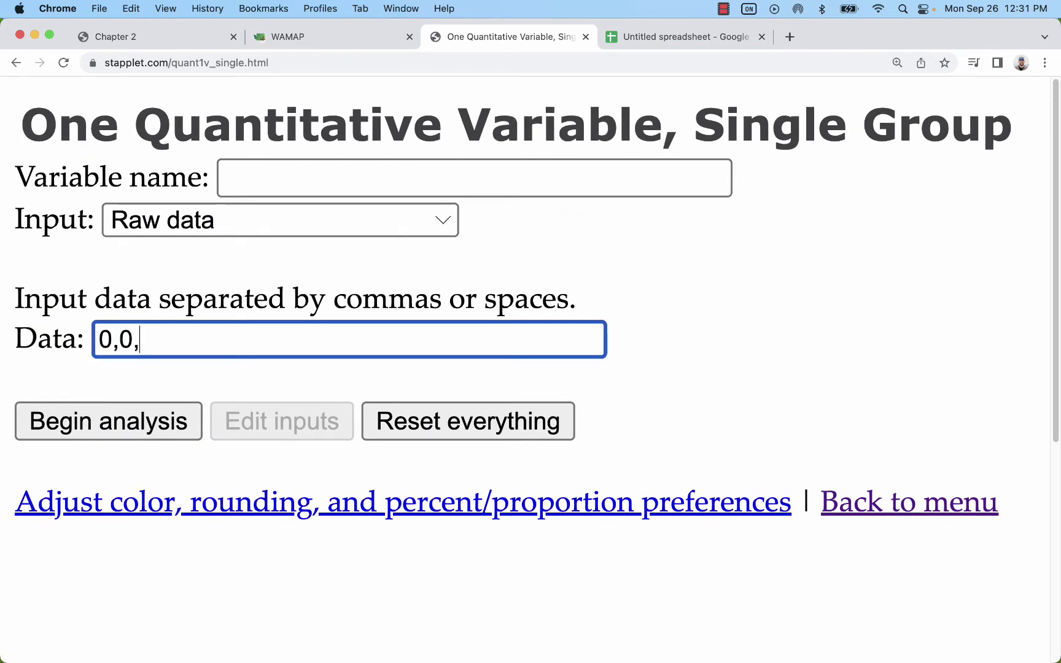
type("1,1,1,2")
left_click(279, 37)
left_click(470, 42)
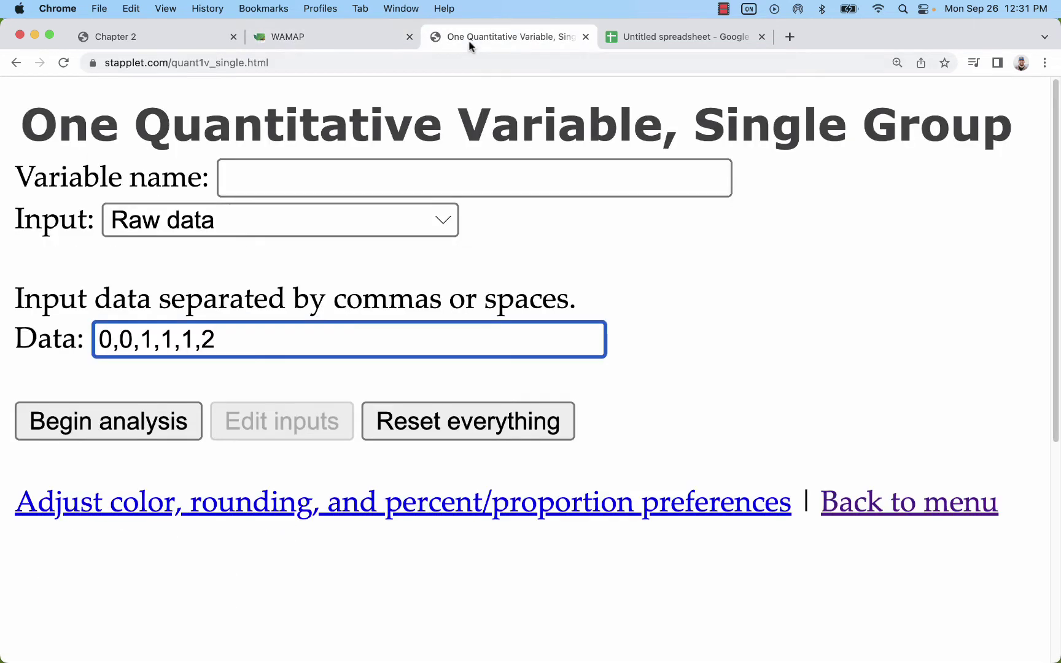
type(",3,3,3,3,5,5,5,5")
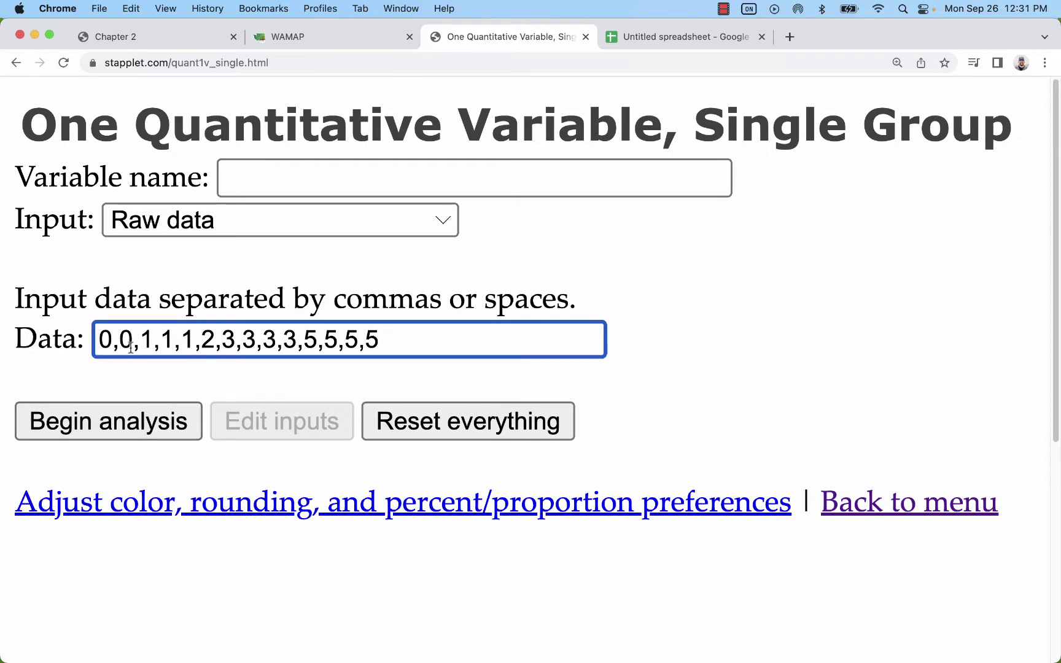
left_click(107, 422)
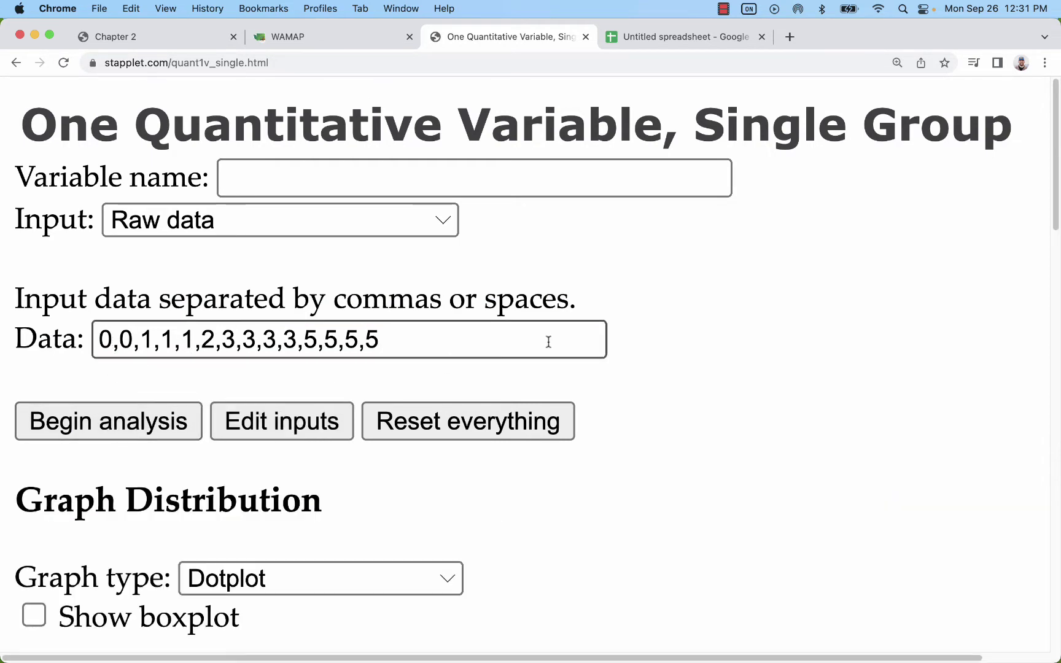
- Mark the mean 2.643 and median 3, and compare them with Question 38
scroll(614, 369, "down", 3)
scroll(642, 376, "down", 5)
scroll(648, 356, "up", 2)
scroll(647, 331, "down", 4)
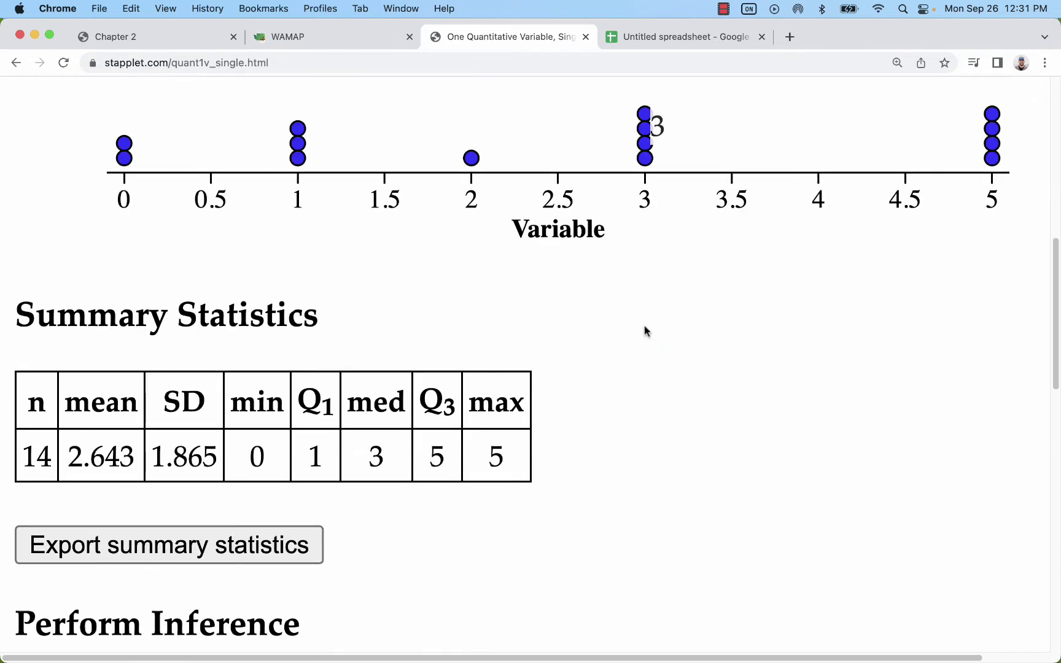
left_click_drag(72, 411, 139, 410)
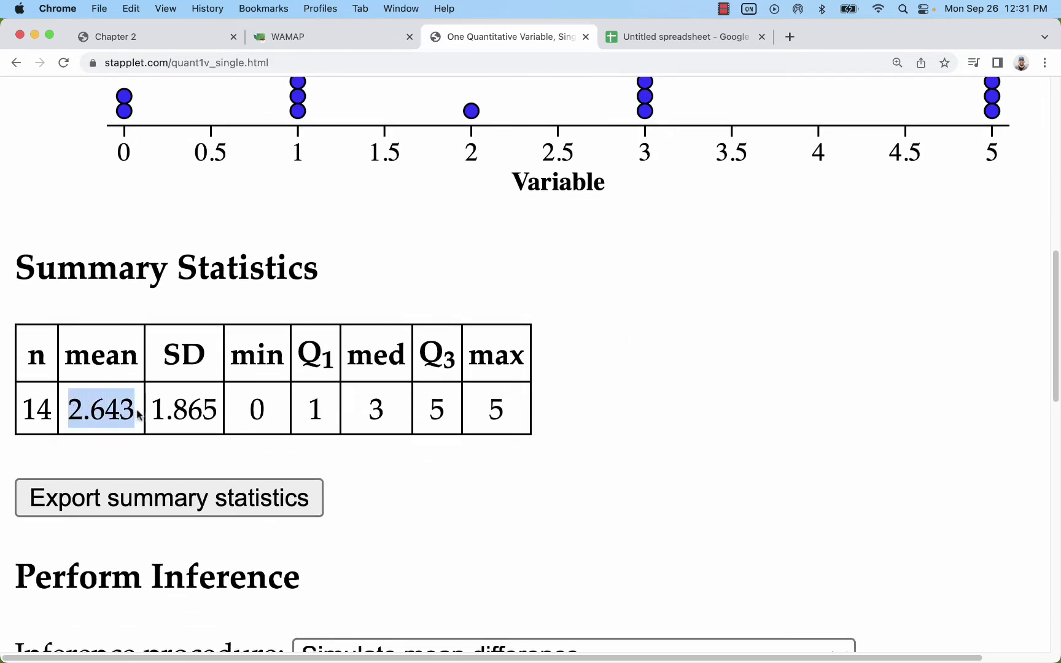
double_click(394, 410)
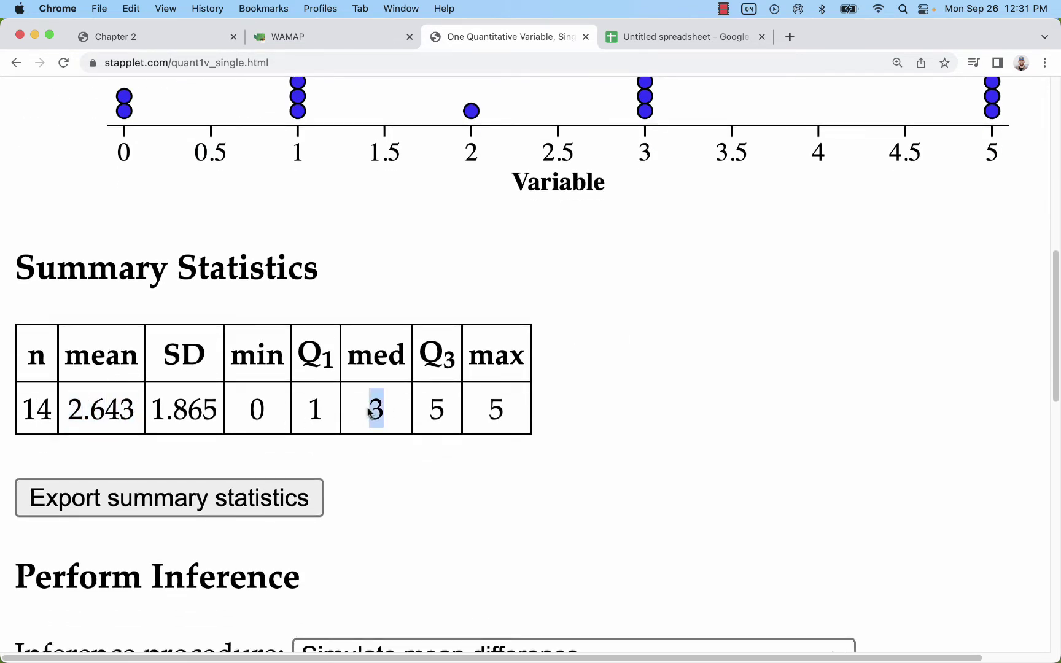
left_click(311, 43)
scroll(572, 381, "up", 1)
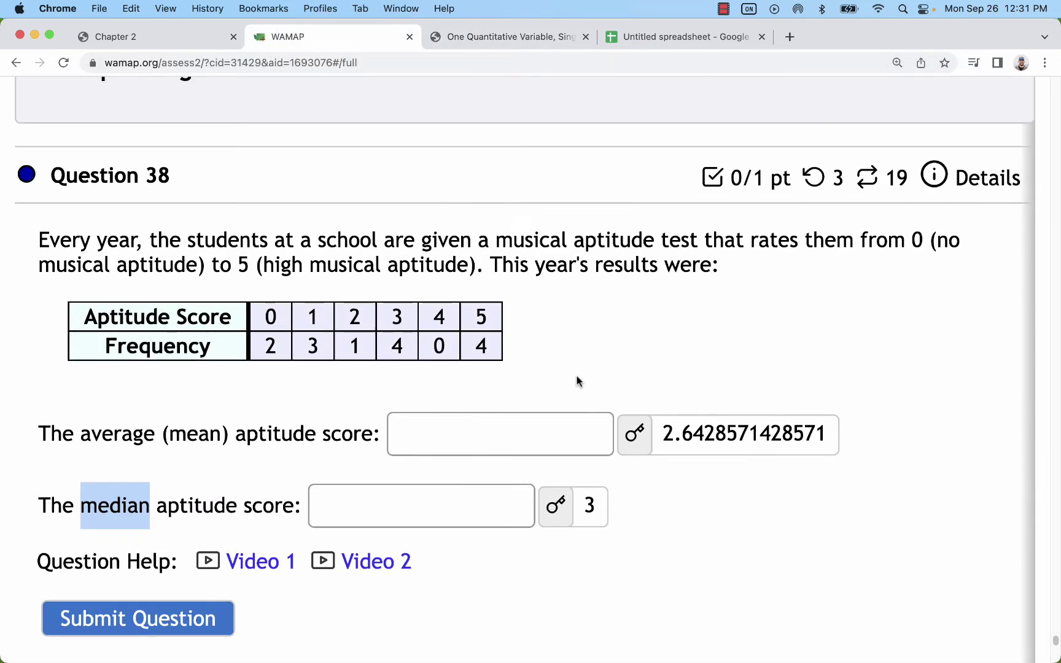
left_click(755, 536)
scroll(614, 484, "down", 1)
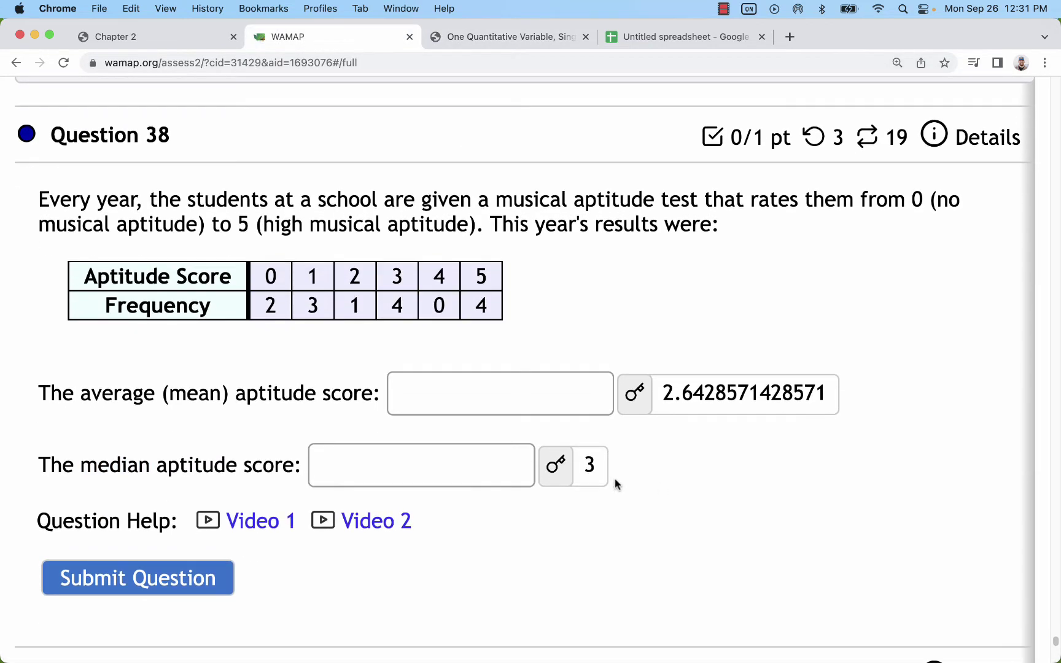
- Highlight the entered data values in StapPlet, then bring up the Chapter 2 notes
left_click(485, 37)
scroll(443, 261, "up", 10)
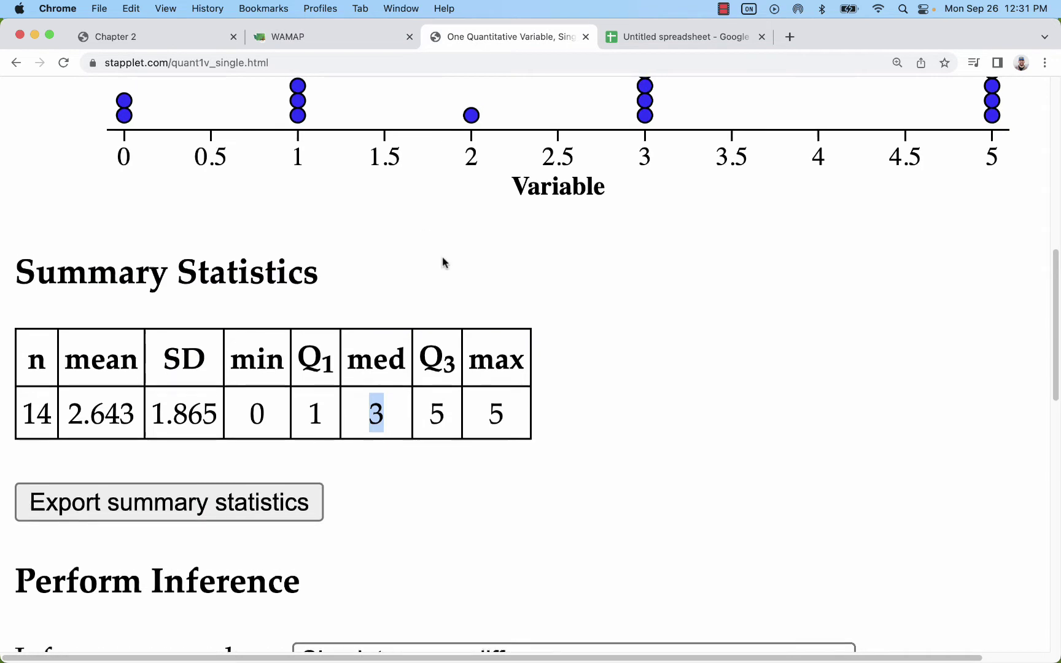
scroll(443, 262, "up", 5)
left_click_drag(407, 213, 287, 215)
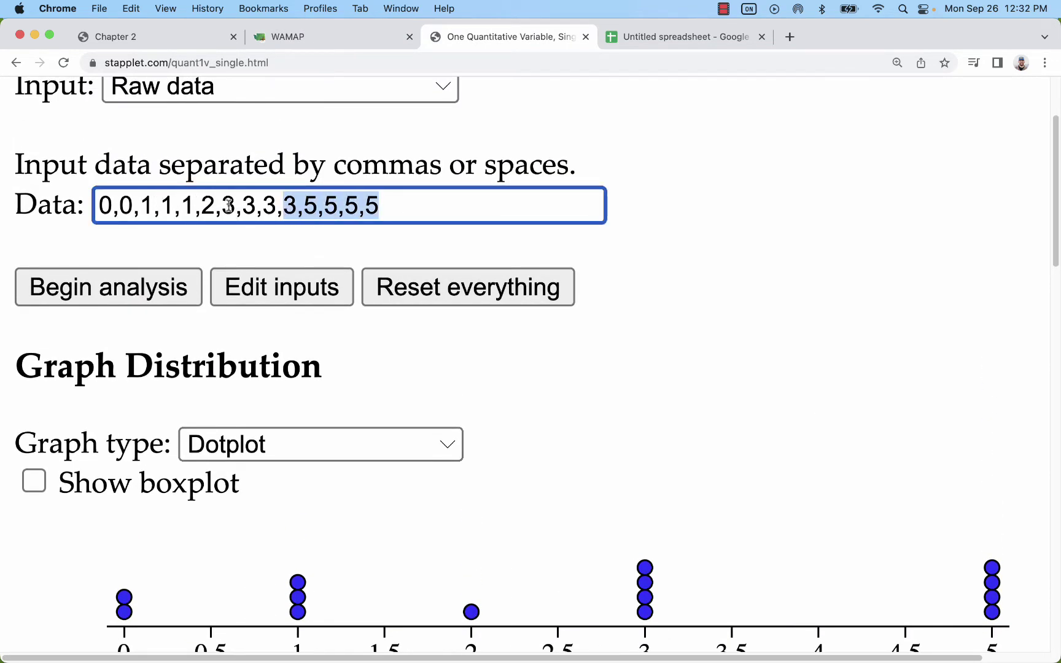
left_click_drag(106, 205, 245, 205)
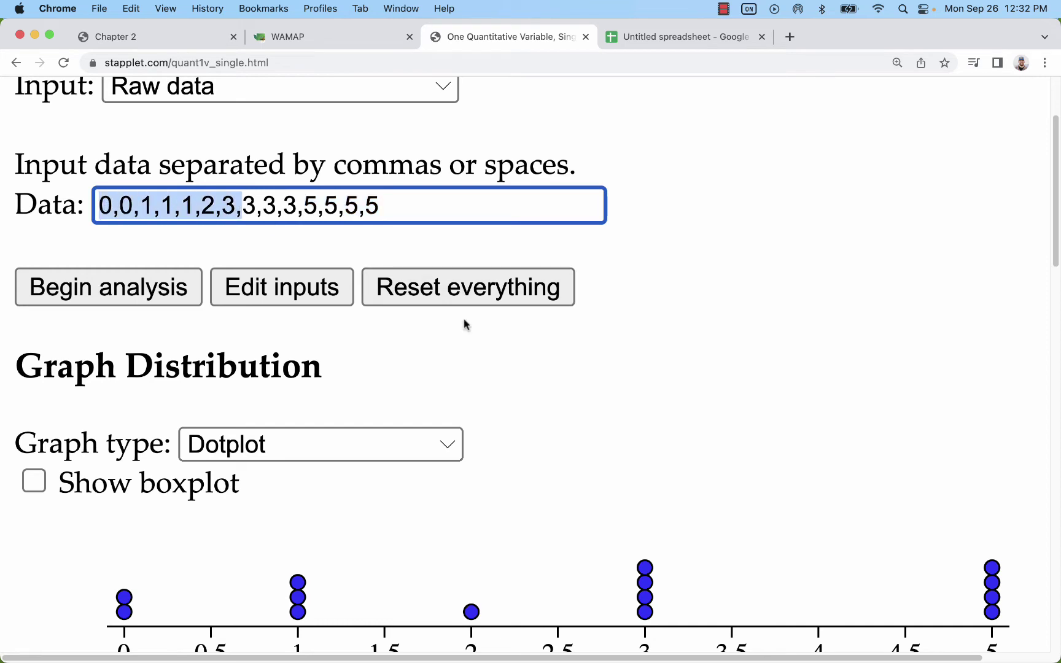
scroll(675, 362, "down", 3)
scroll(793, 396, "down", 3)
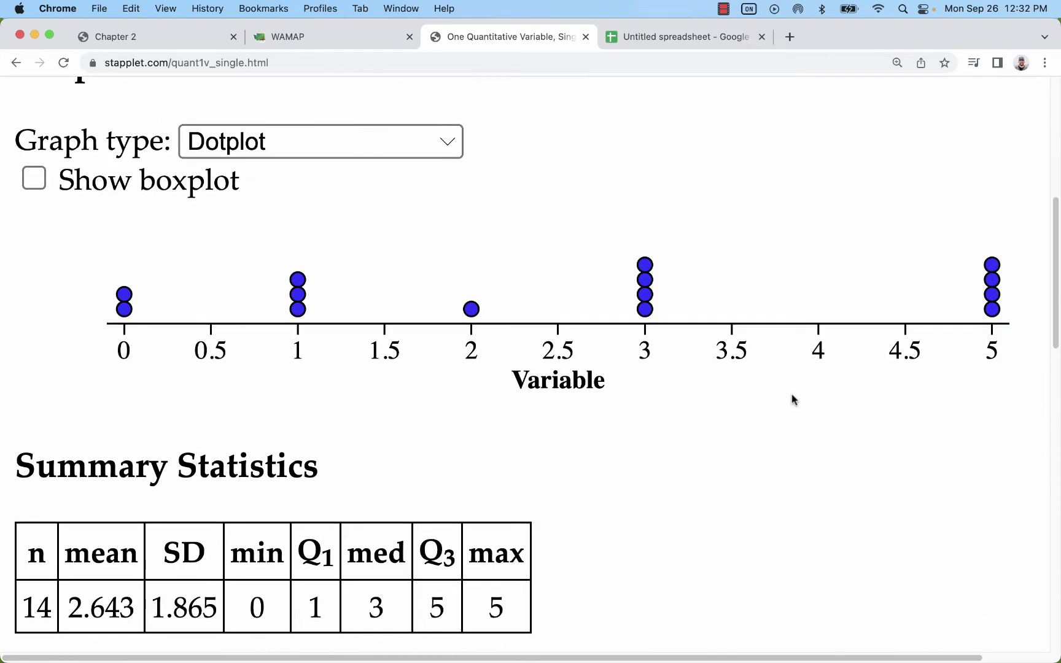
scroll(741, 382, "down", 3)
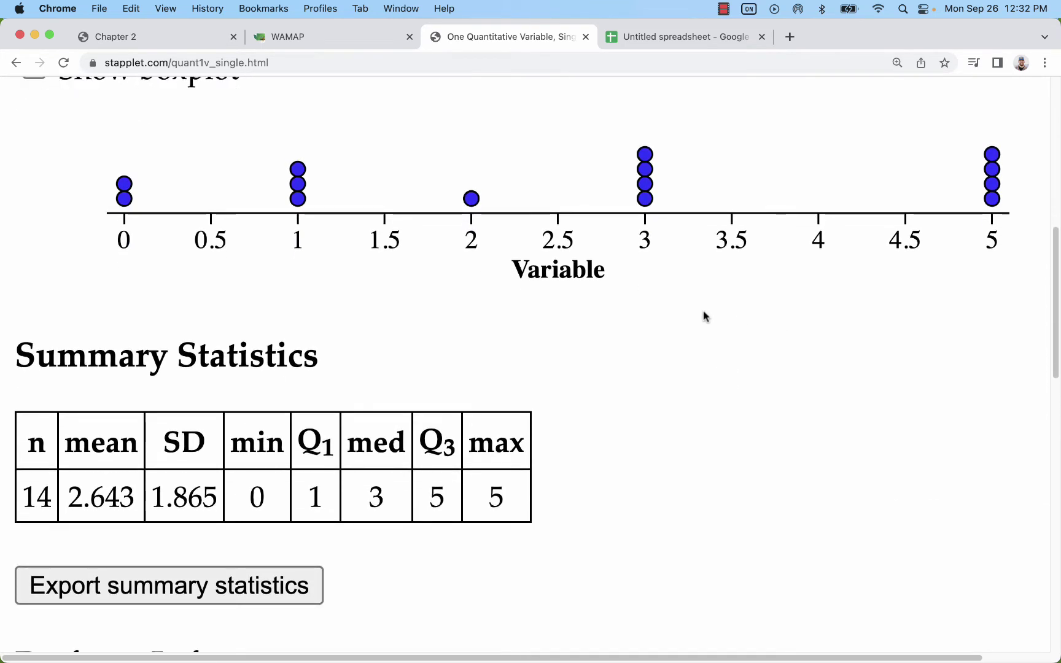
left_click(150, 38)
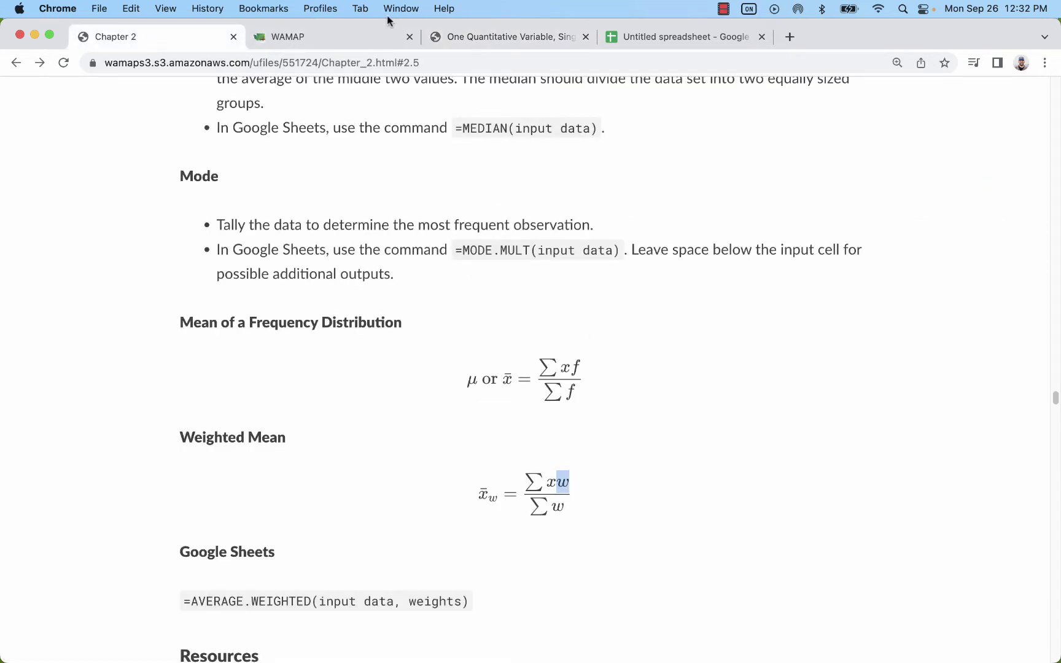
- Highlight the 45 students in WAMAP's Question 39
left_click(343, 38)
scroll(545, 300, "down", 10)
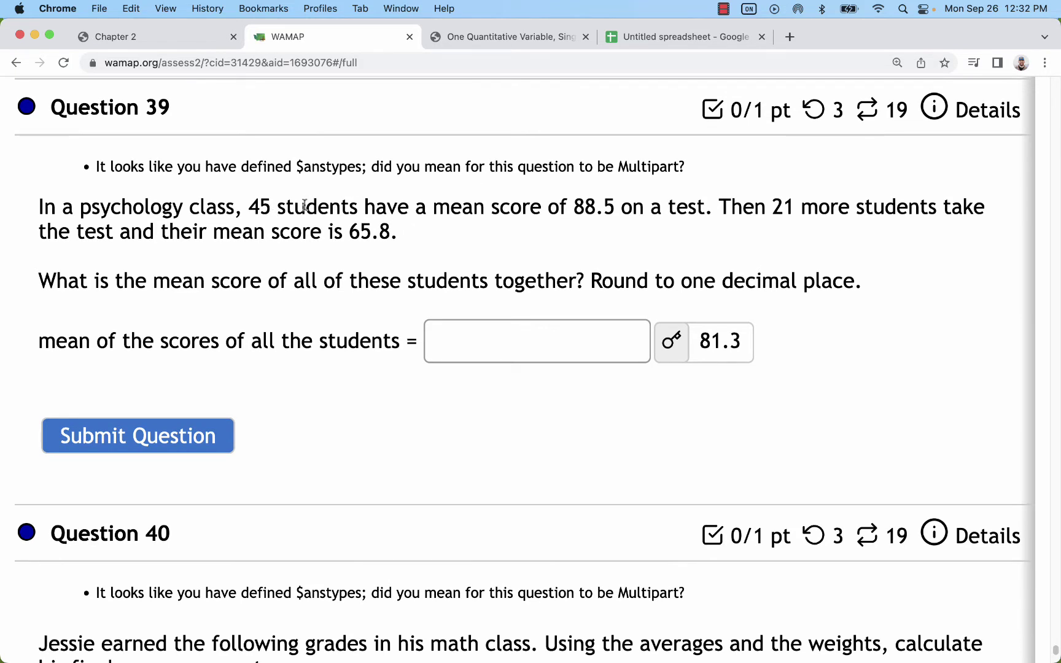
left_click_drag(273, 207, 253, 204)
- Highlight the Google Sheets resources heading and the =AVERAGE.WEIGHTED(A:A,B:B) example in Chapter 2
left_click(153, 37)
scroll(368, 283, "down", 6)
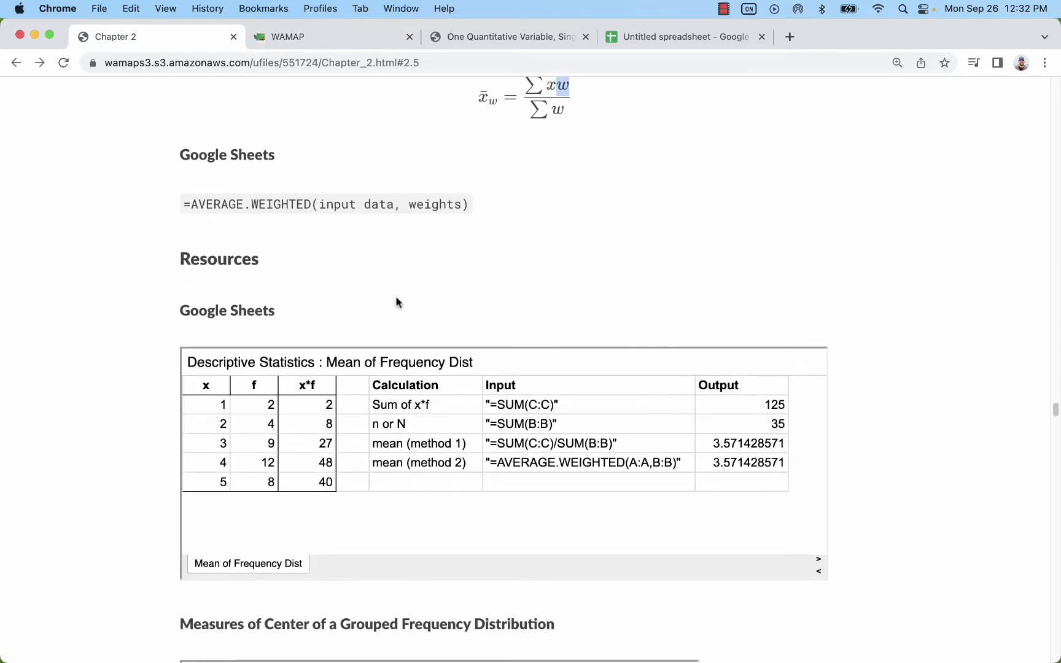
scroll(395, 302, "down", 1)
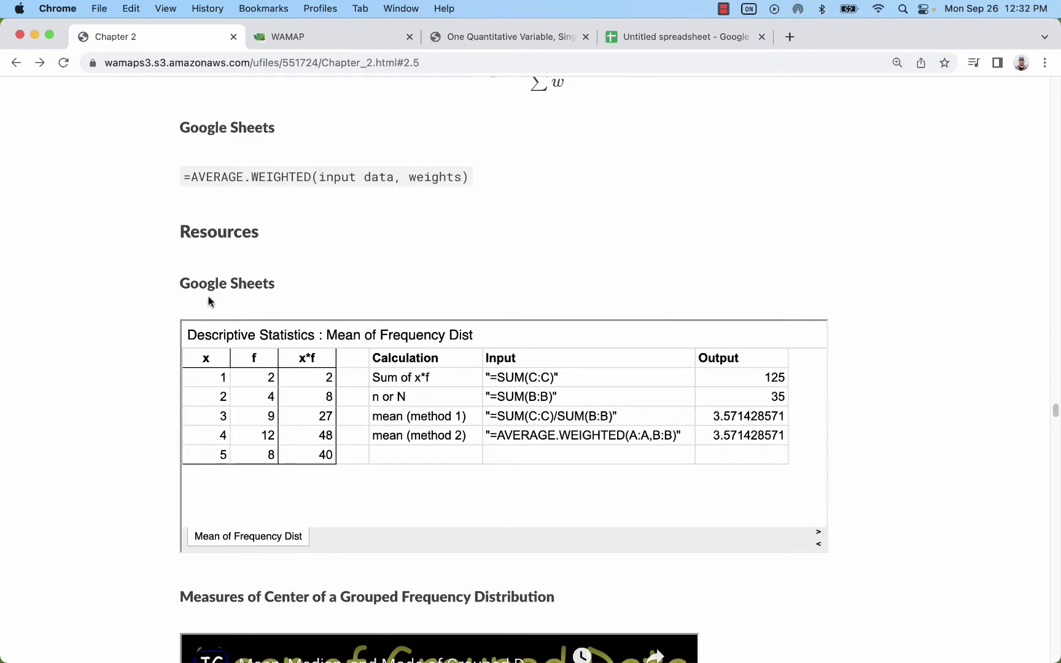
left_click_drag(183, 283, 287, 296)
scroll(289, 282, "up", 15)
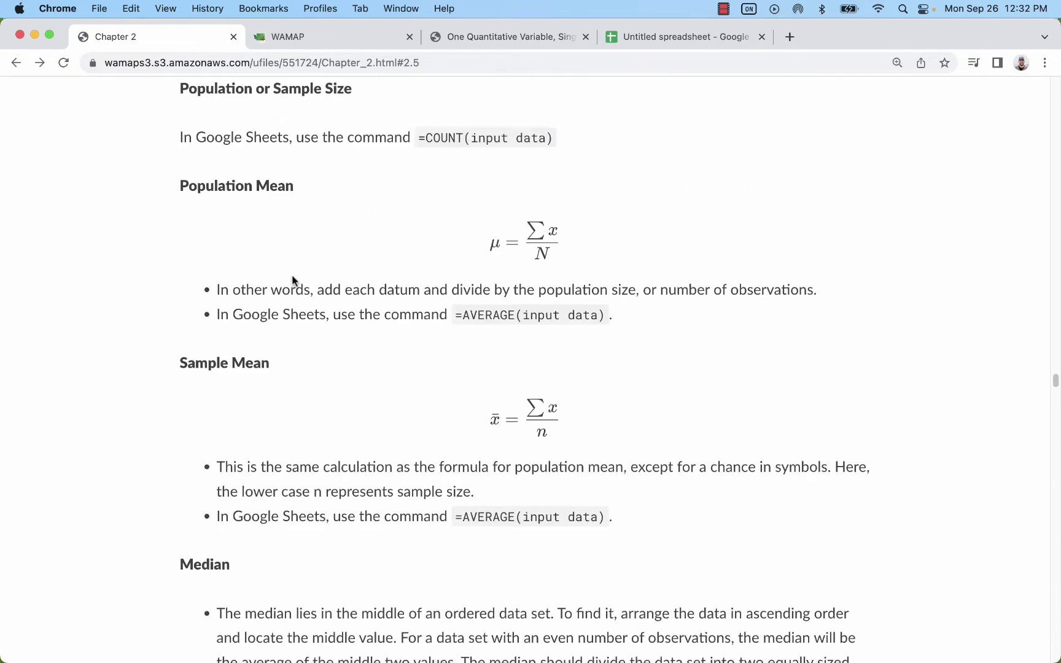
scroll(329, 264, "up", 15)
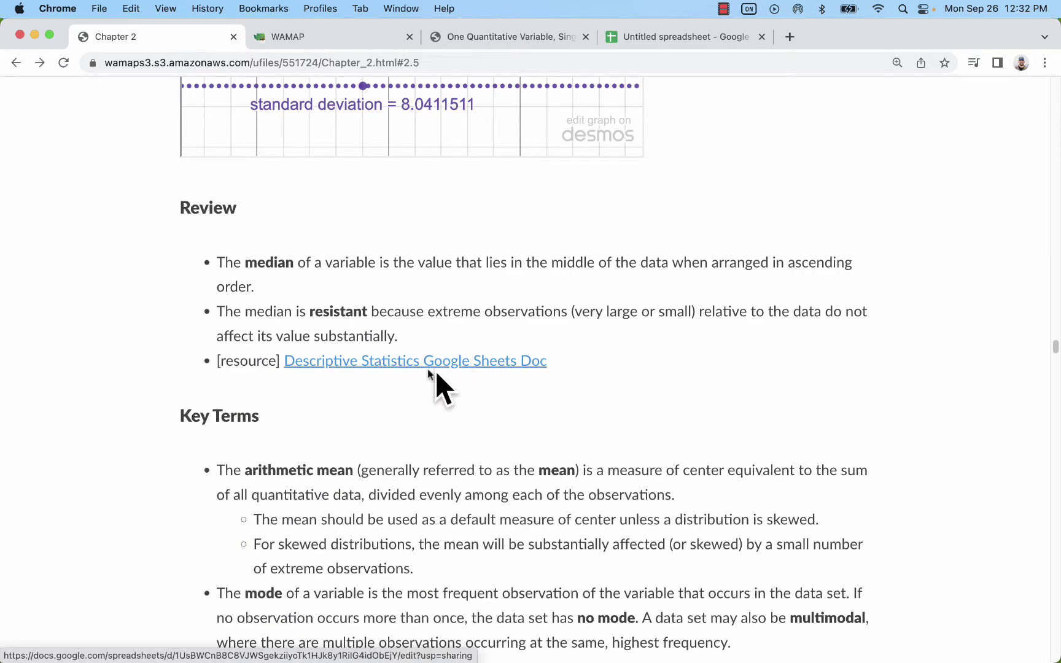
scroll(456, 441, "down", 15)
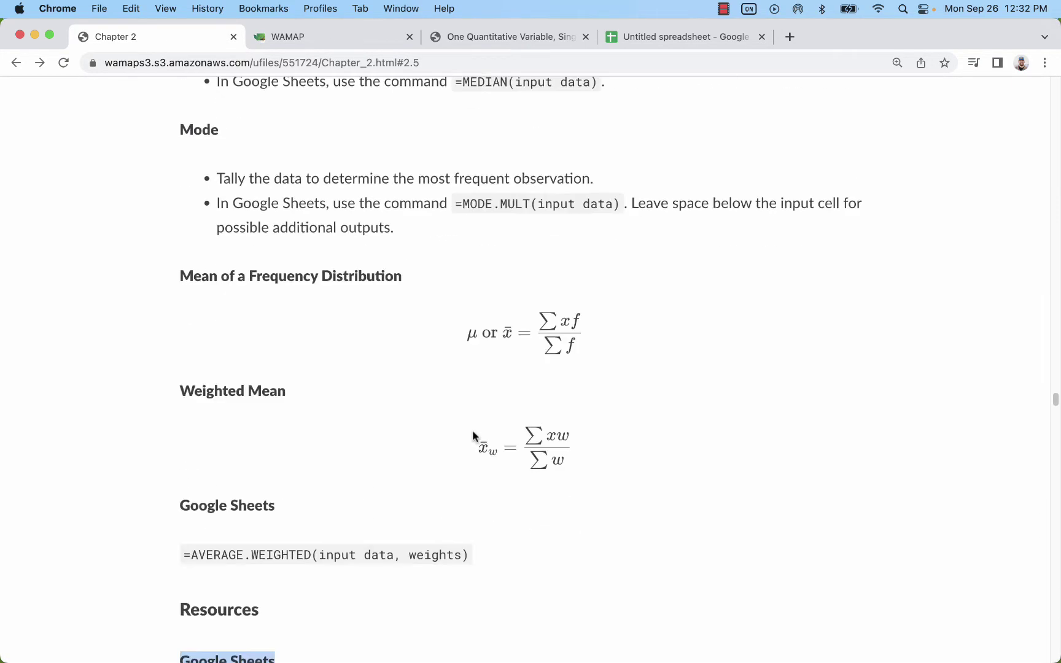
scroll(472, 433, "down", 8)
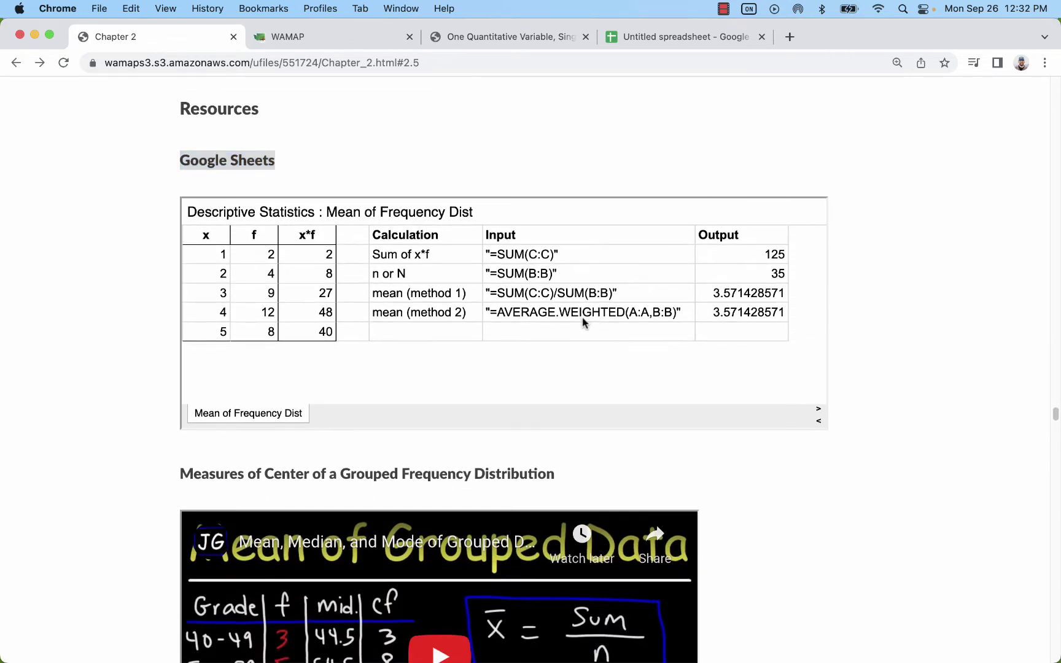
left_click_drag(485, 312, 783, 316)
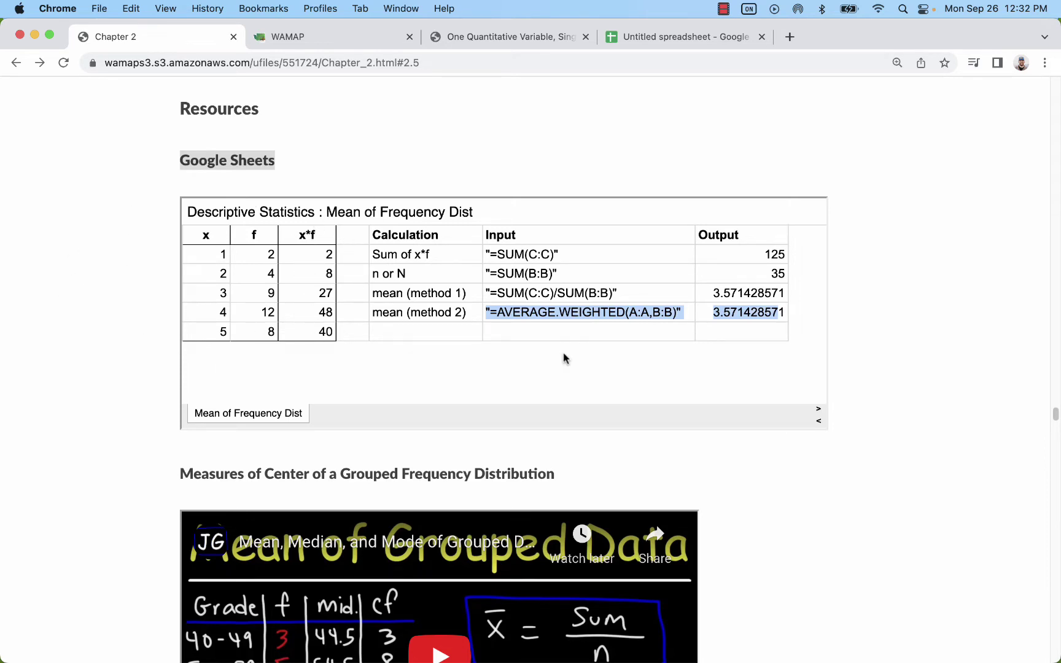
scroll(563, 354, "up", 5)
- Type header x in A1 and f in B1 of the Untitled spreadsheet, then return to WAMAP
left_click(647, 47)
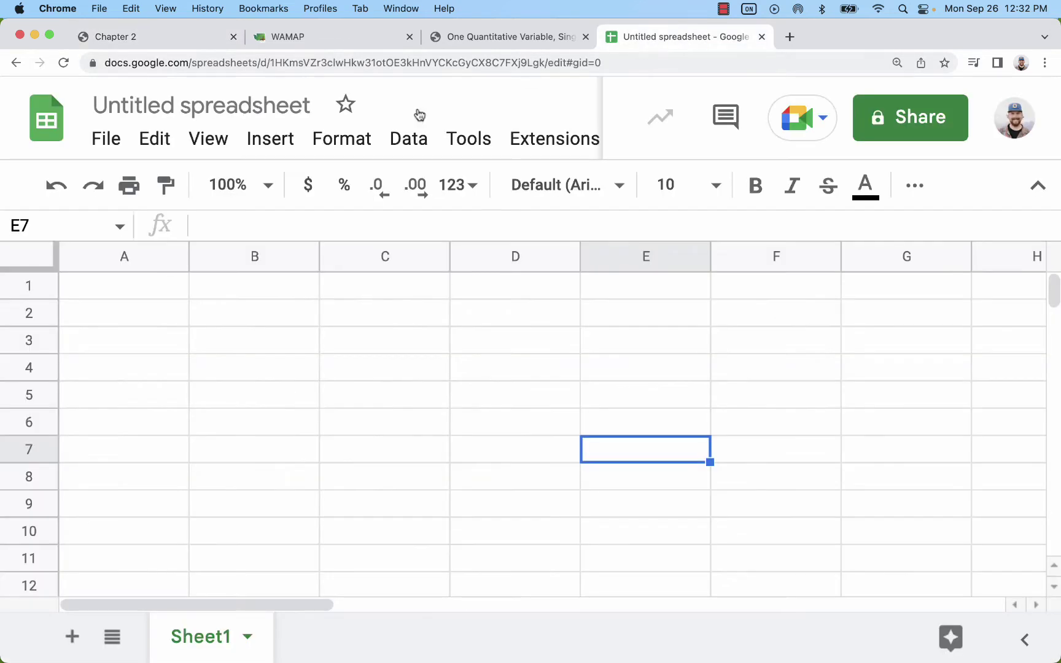
left_click(143, 294)
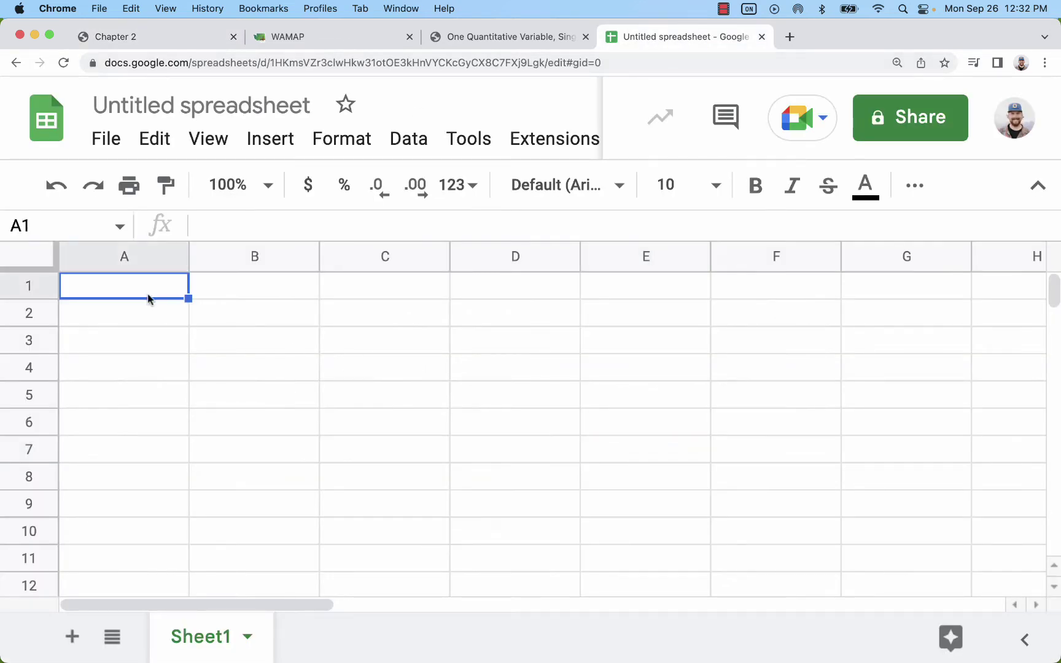
type("x")
left_click(255, 287)
type("f")
left_click(295, 375)
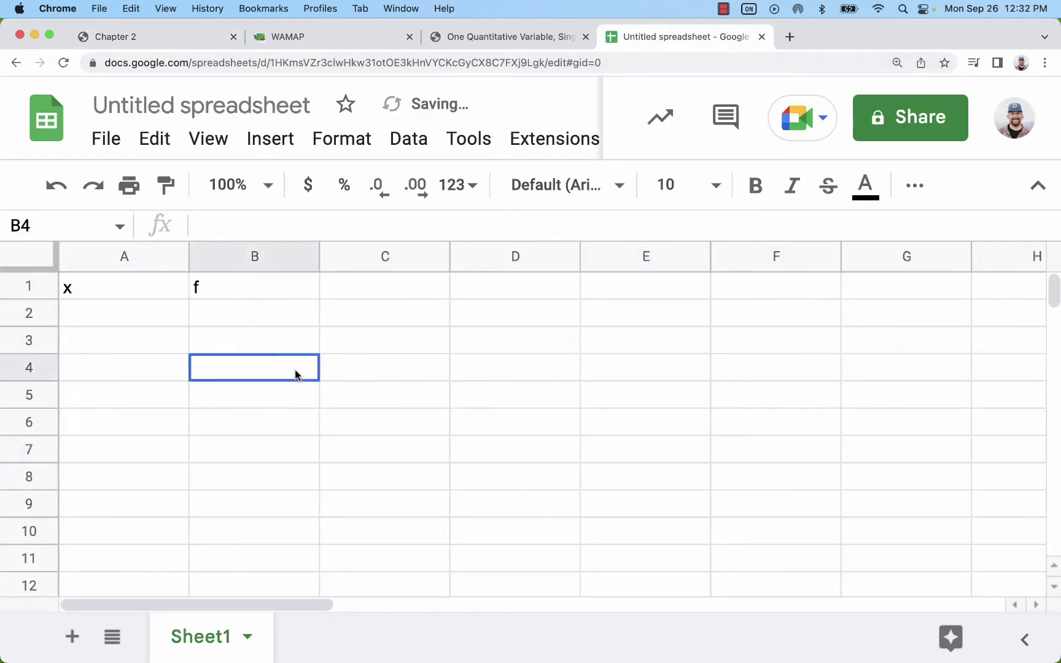
left_click(398, 284)
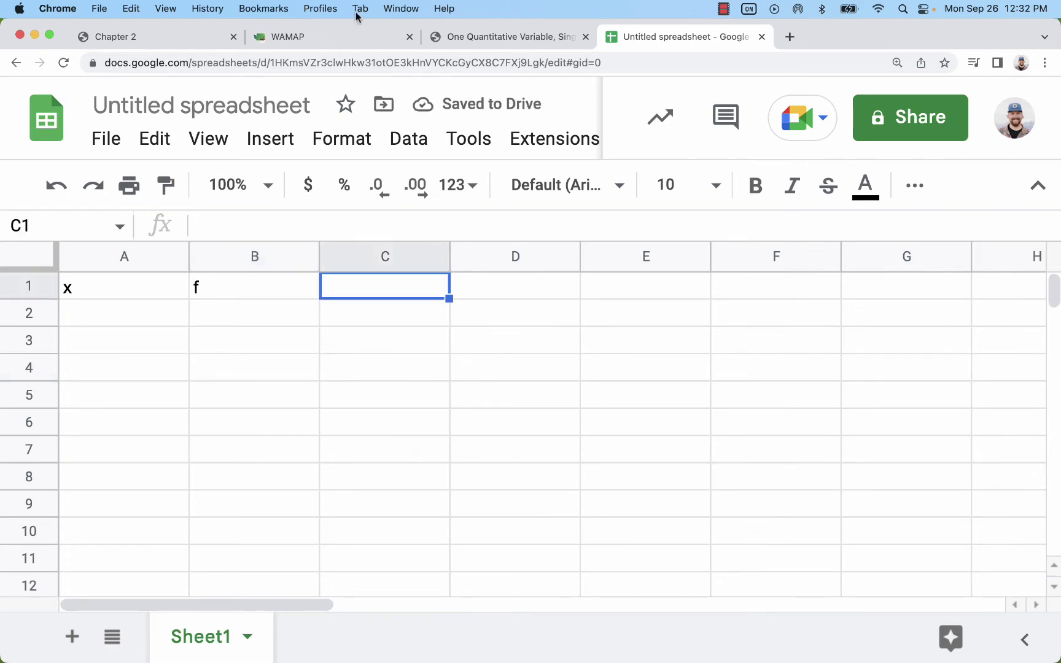
left_click(329, 31)
scroll(336, 370, "up", 10)
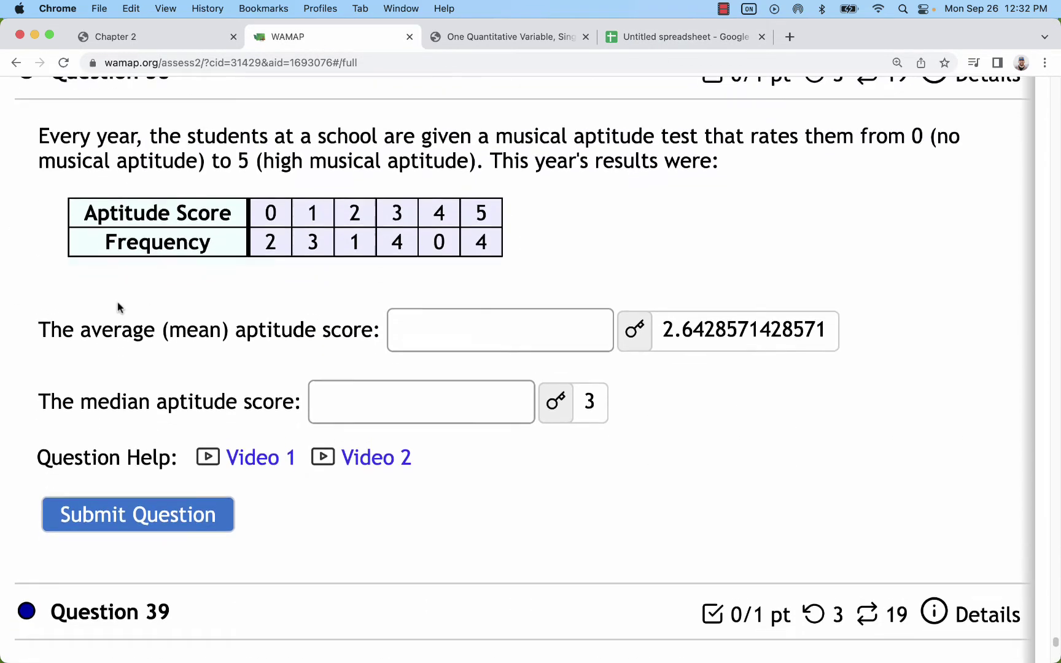
- Review Question 38's aptitude scores and frequencies, then go back to the Untitled spreadsheet
scroll(292, 193, "down", 1)
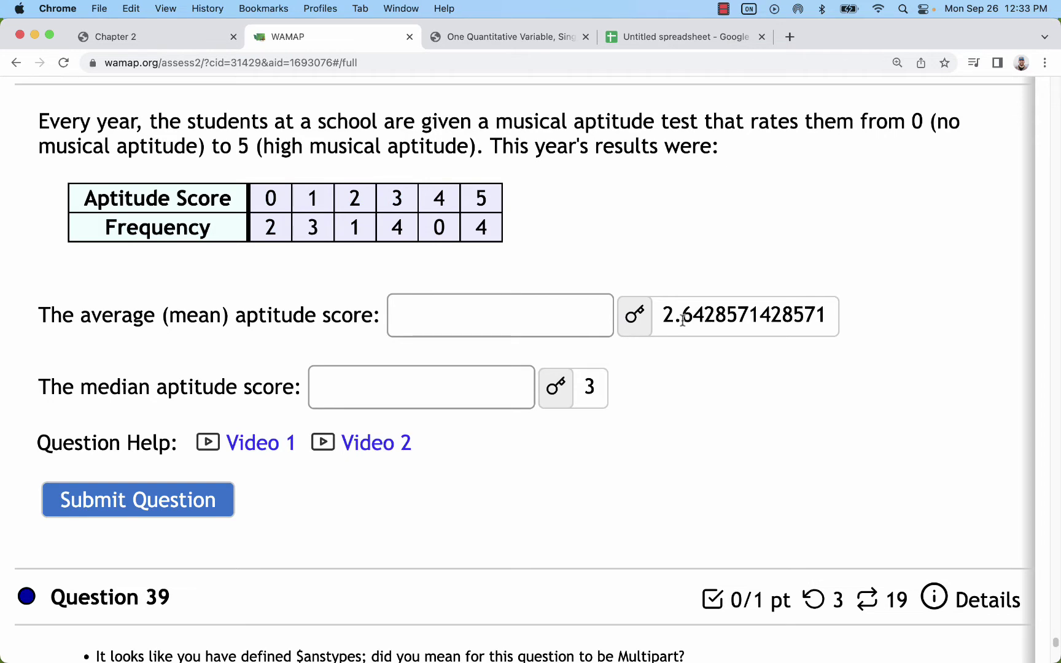
scroll(702, 319, "up", 2)
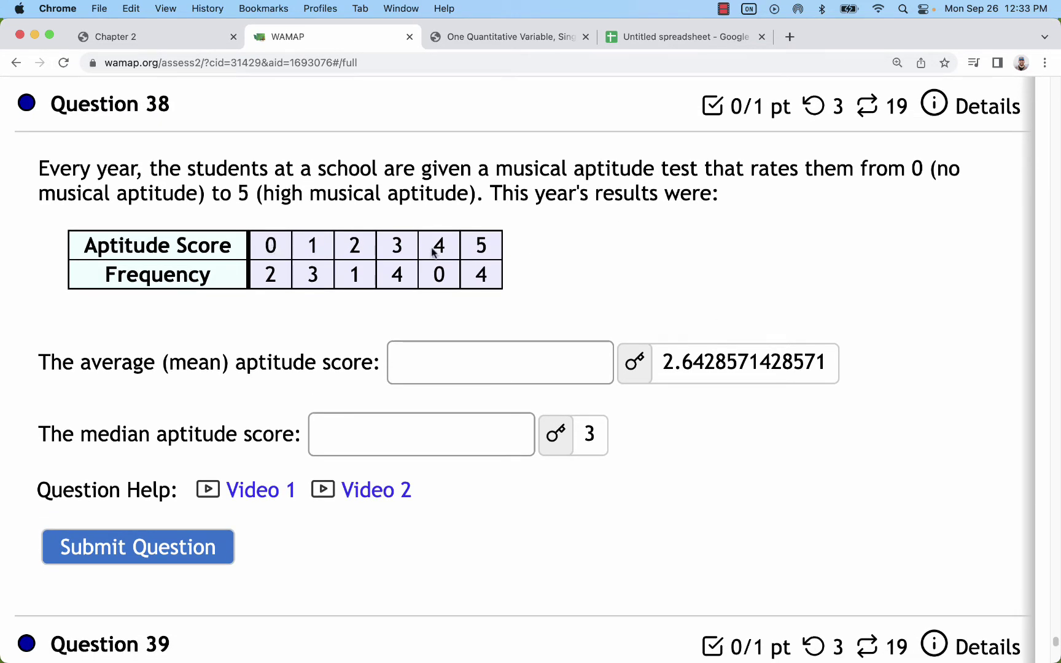
left_click(645, 38)
- Fill A2:A7 with the aptitude scores 0, 1, 2, 3, 4, 5
left_click(100, 320)
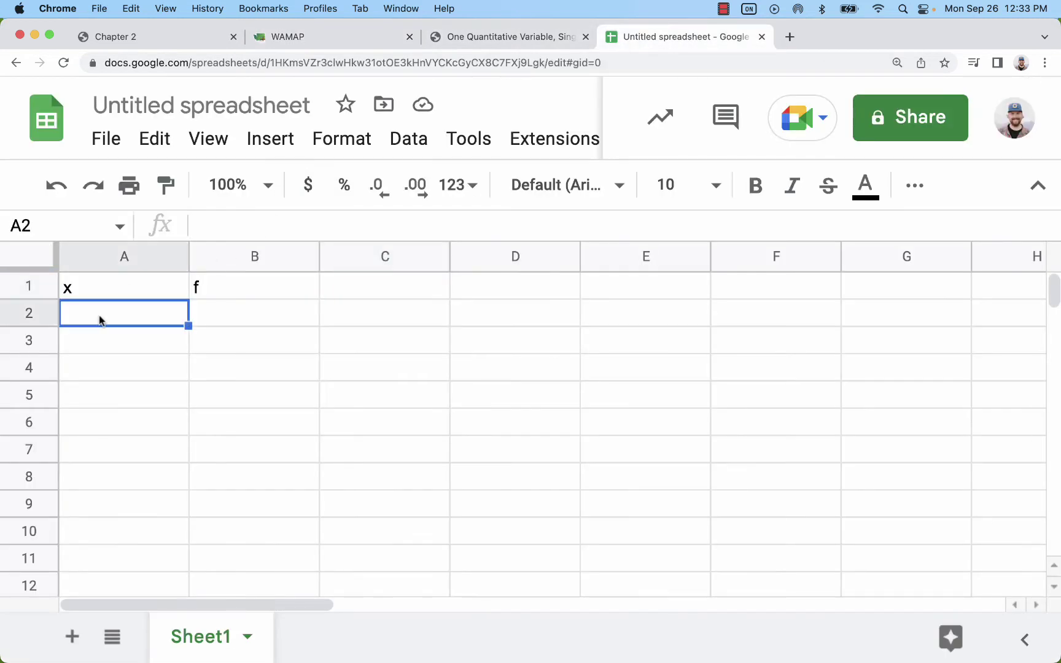
type("0")
type("1 ")
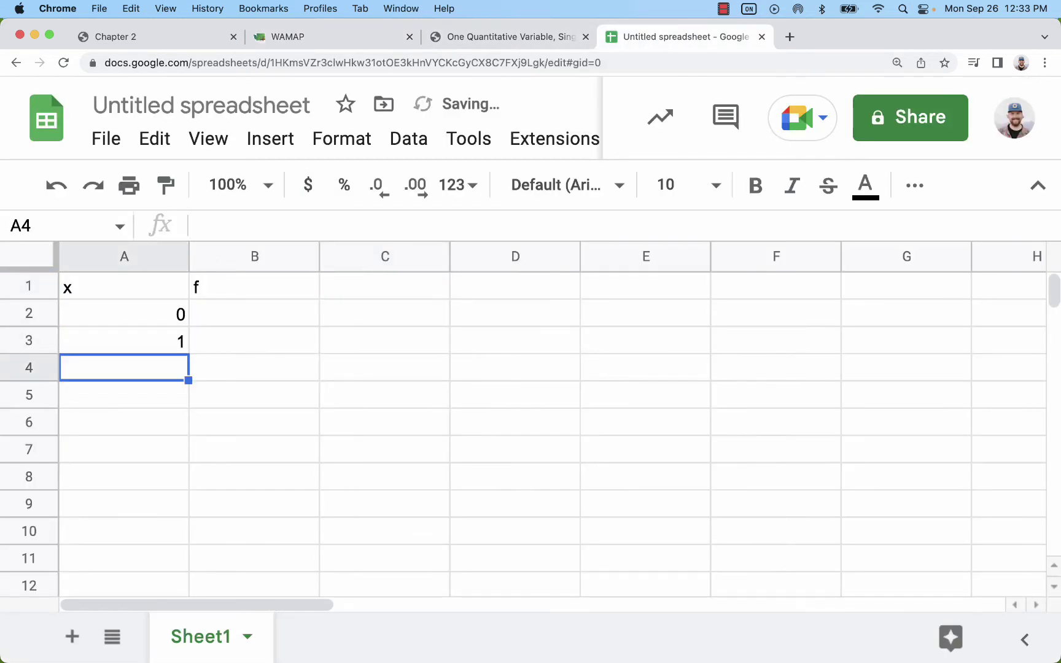
type("2 3 4 5")
key("Return")
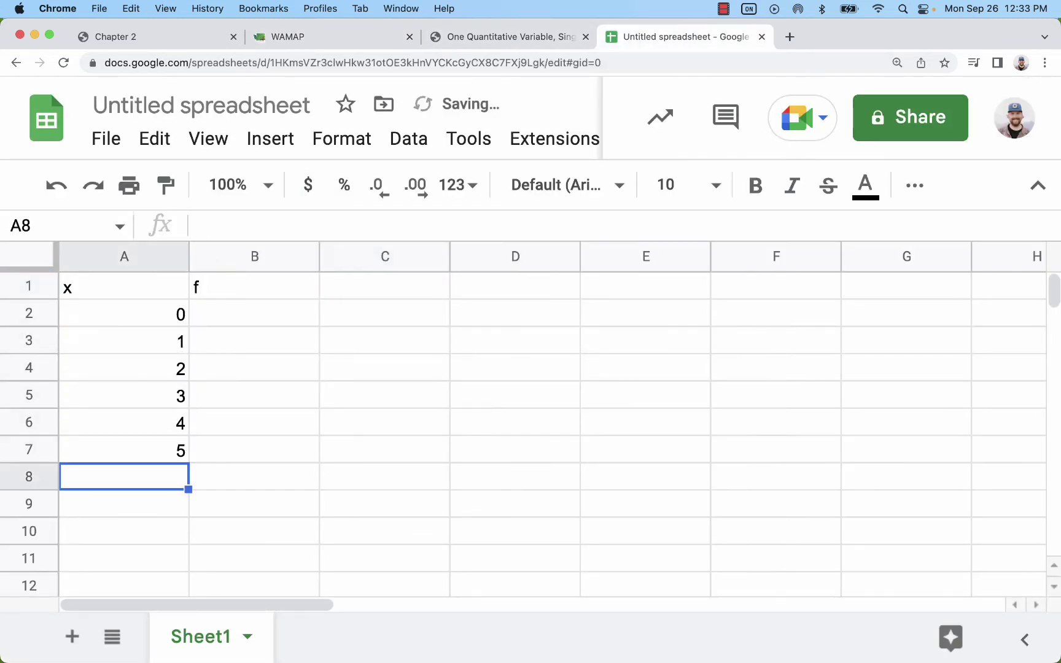
- Enter frequencies 2, 3, 1, 4, 0, 4 into B2:B7 after checking them in WAMAP
left_click(222, 315)
left_click(504, 37)
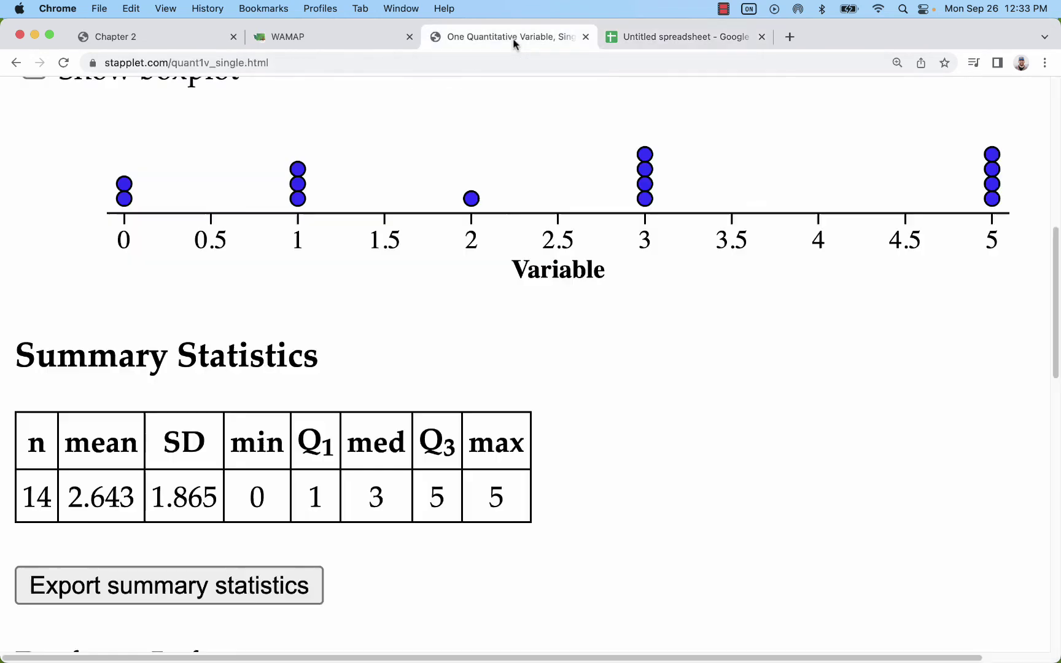
left_click(301, 39)
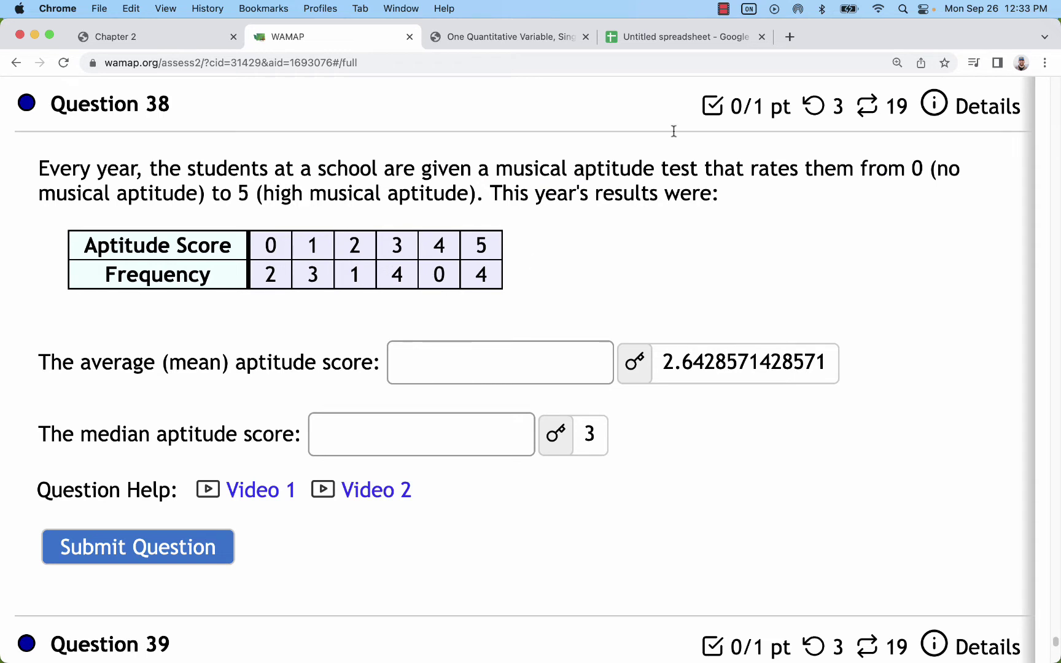
left_click(683, 38)
type("2")
key("Return")
type("3")
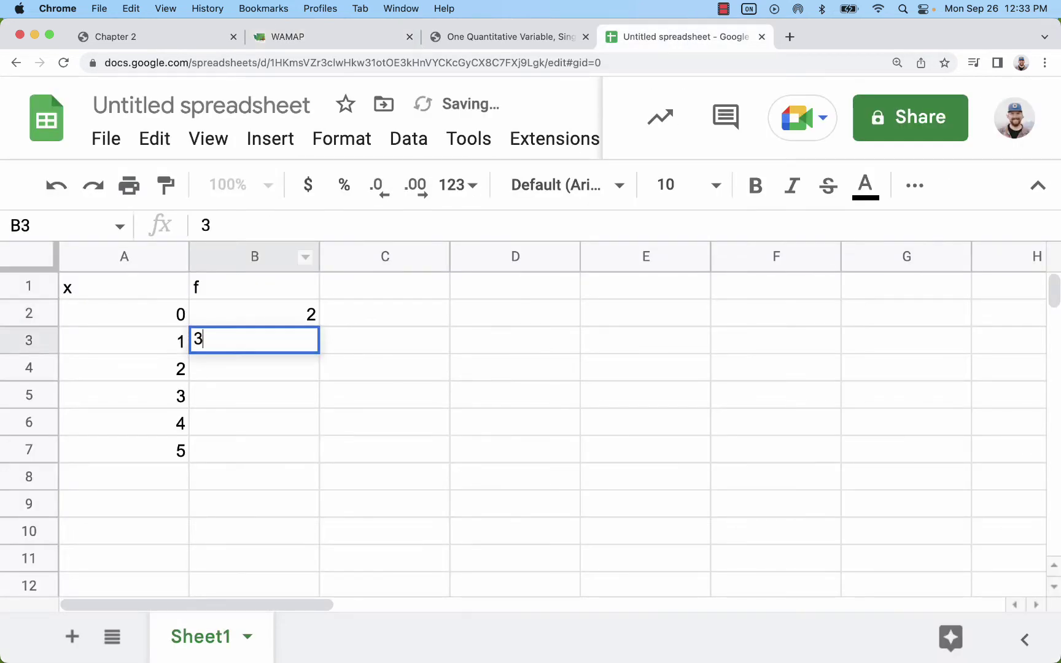
key("Return")
type("1")
key("Return")
type("4 0")
key("Return")
type("4")
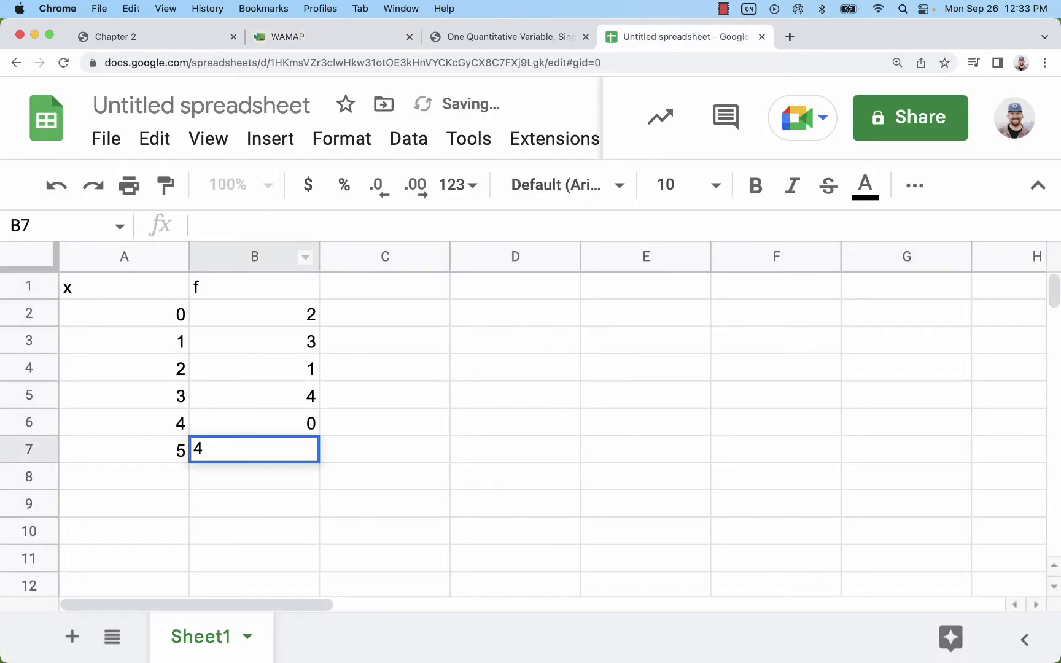
key("Return")
left_click(446, 350)
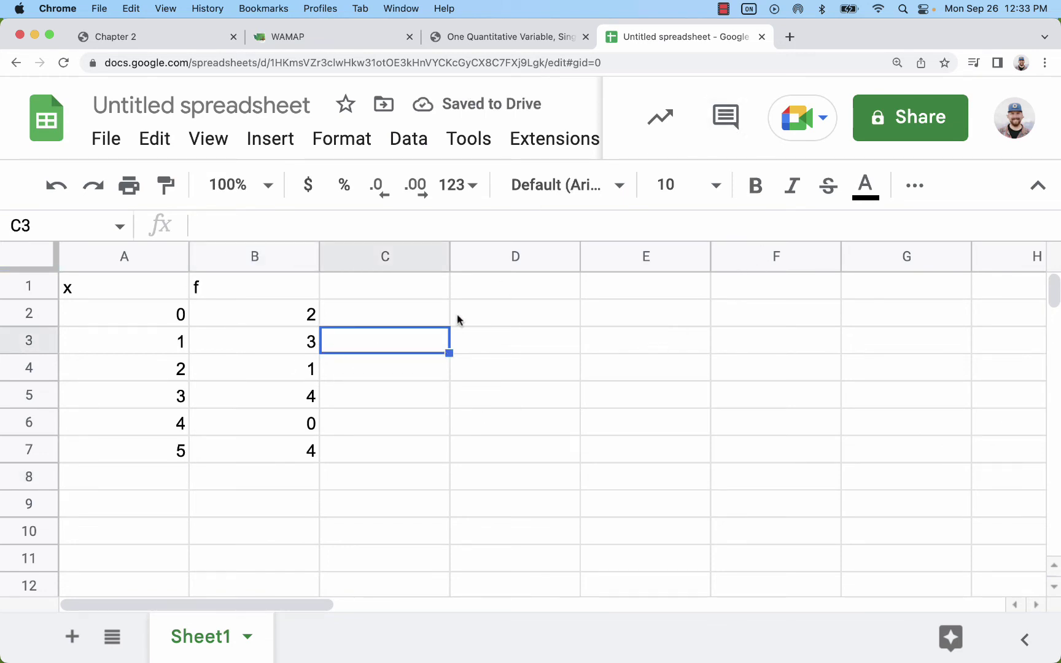
left_click(477, 287)
- Enter =AVERAGE.WEIGHTED(A:A,B:B) in D1 to compute the weighted mean
type("=")
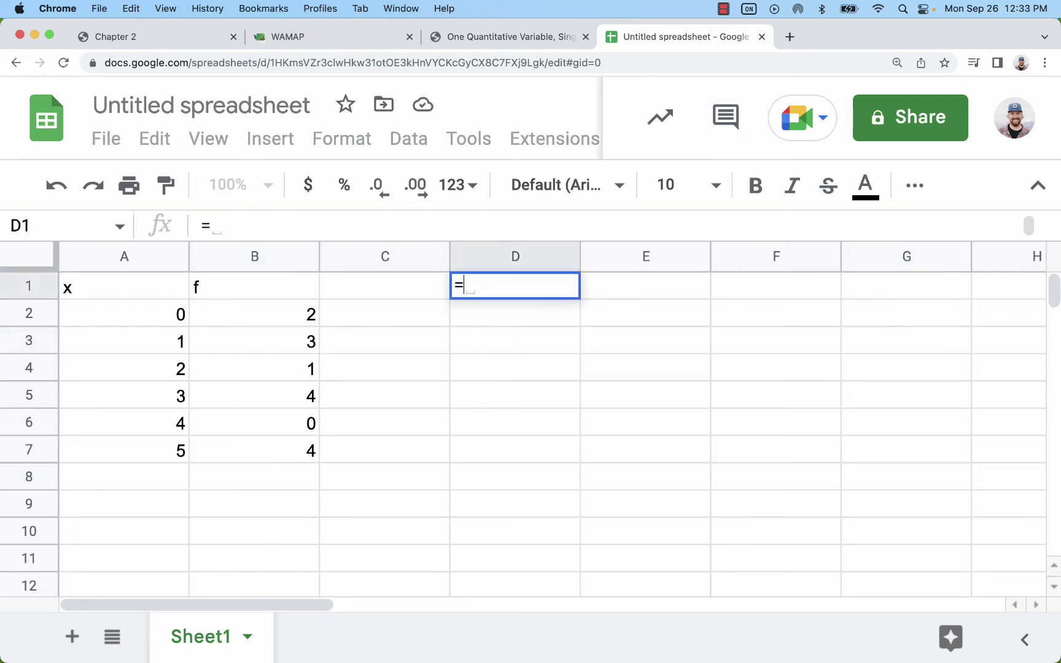
type("we")
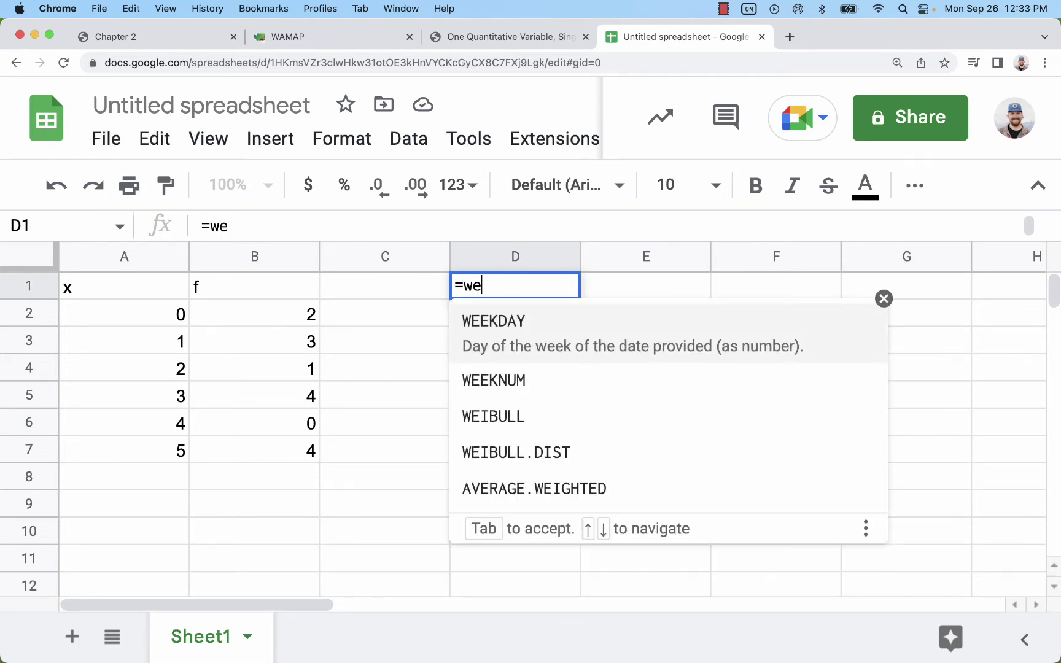
type("ig")
key("BackSpace")
key("BackSpace")
key("BackSpace")
key("BackSpace")
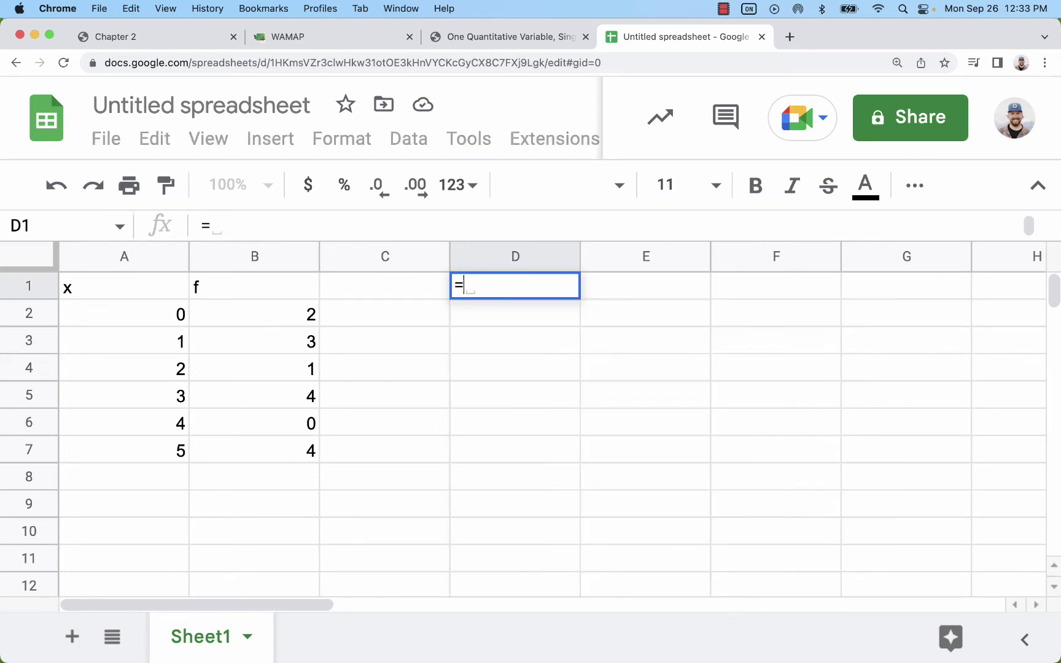
type("average.we")
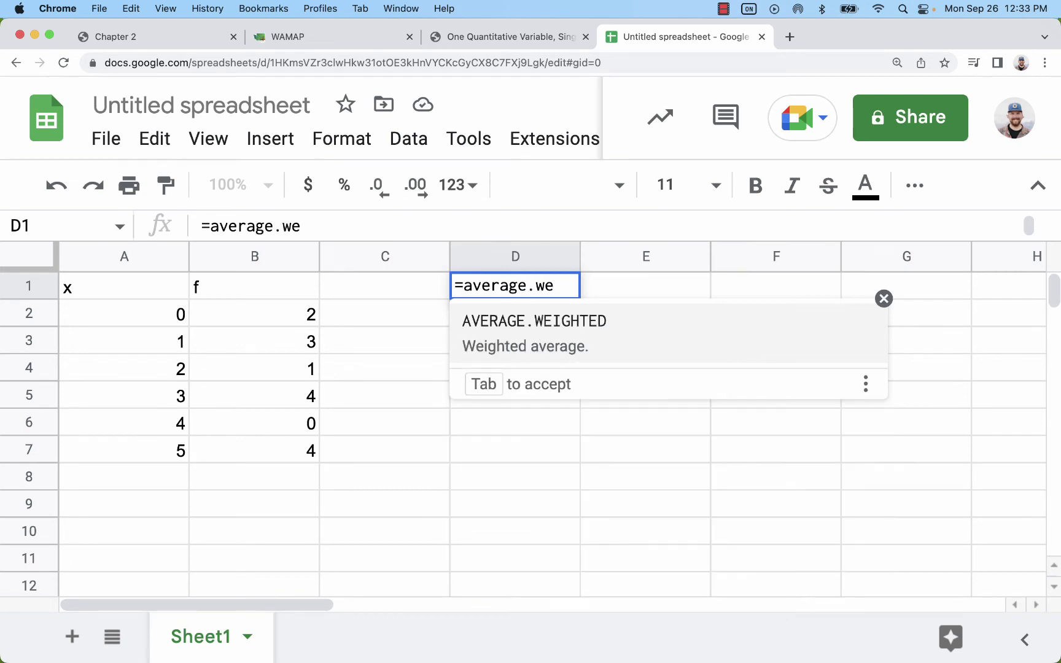
left_click(559, 324)
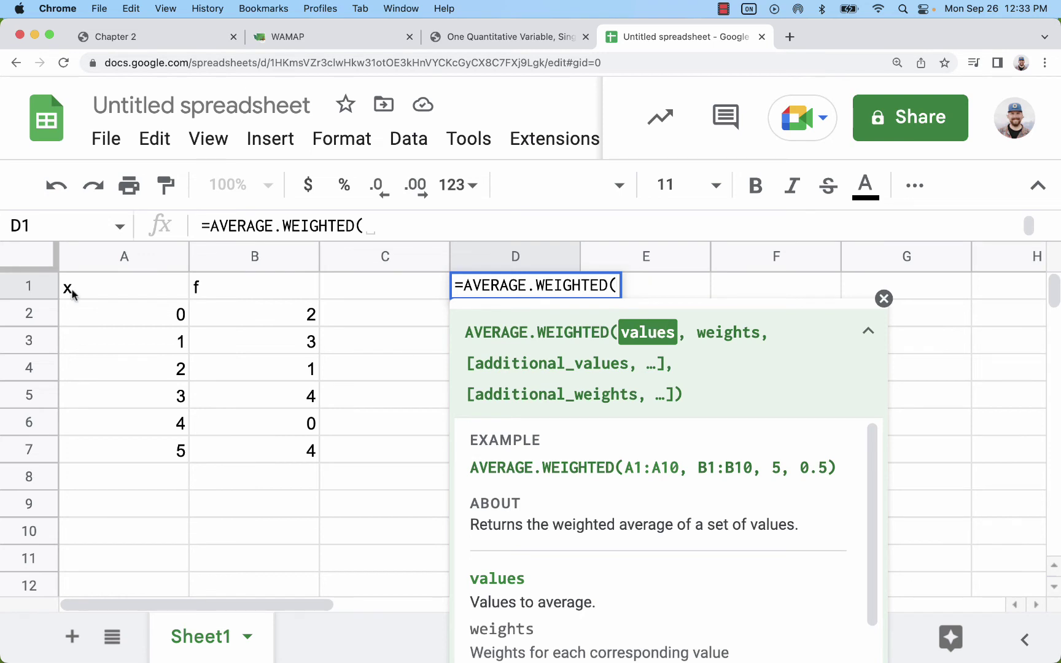
left_click(114, 256)
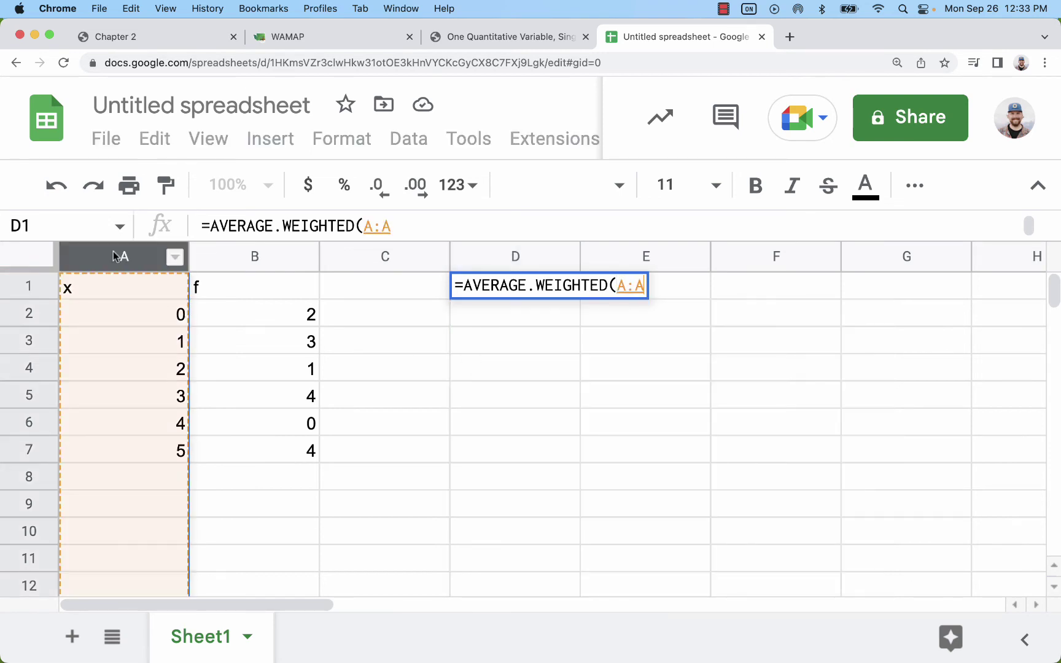
type(",")
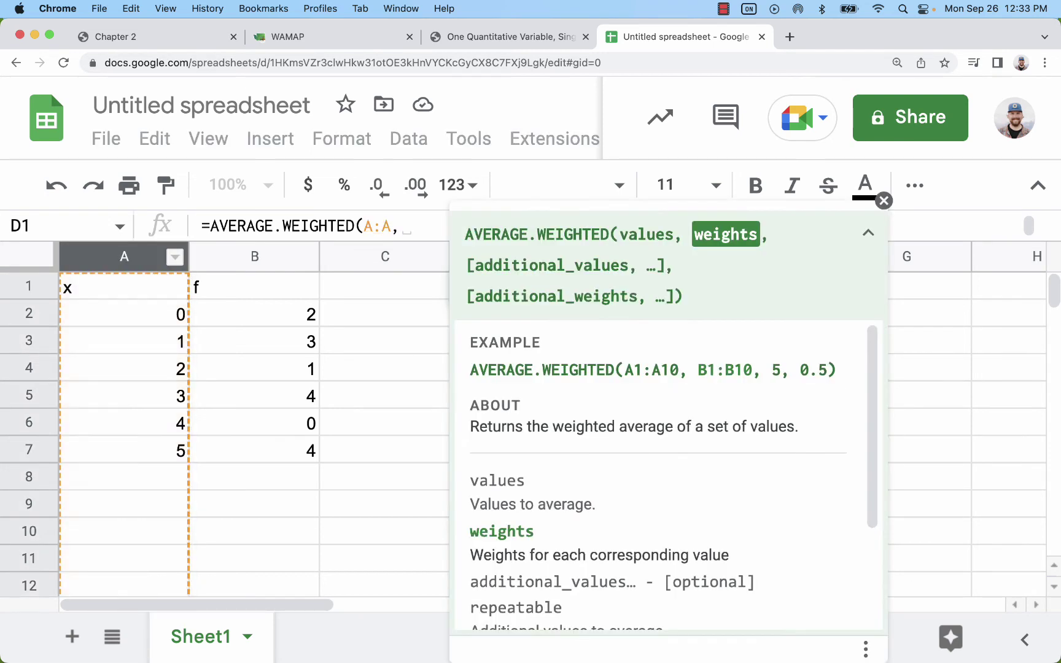
left_click(257, 256)
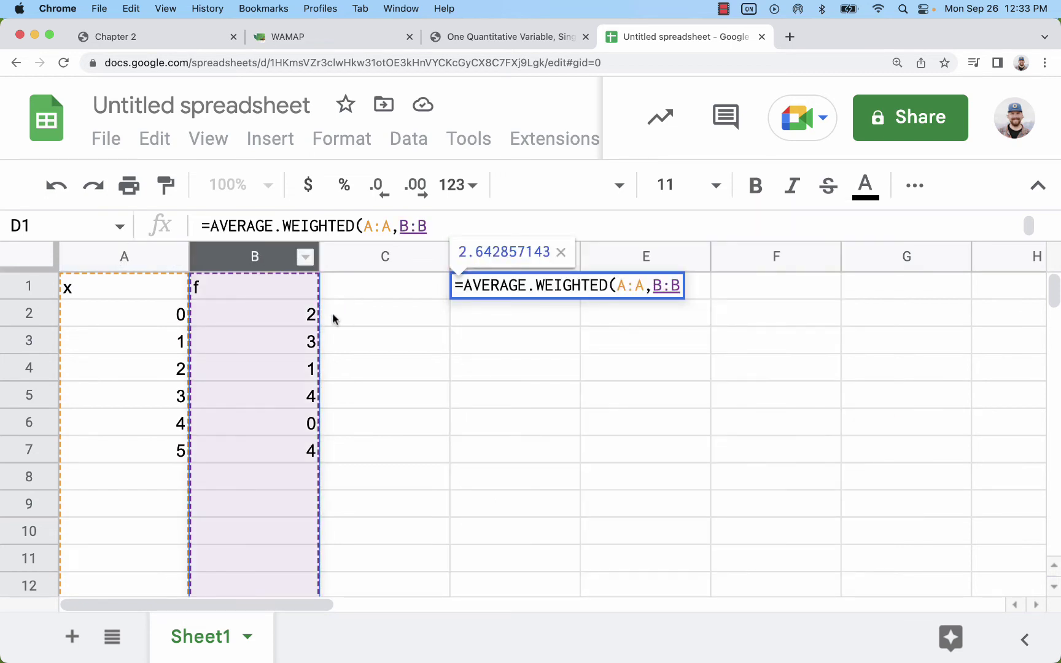
type(")")
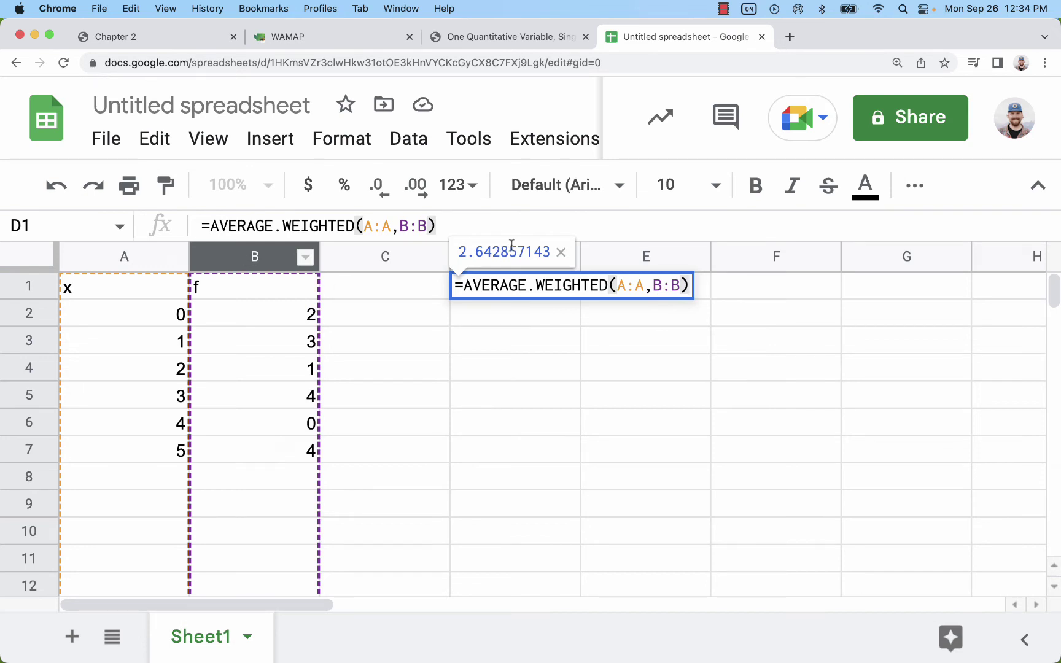
key("Return")
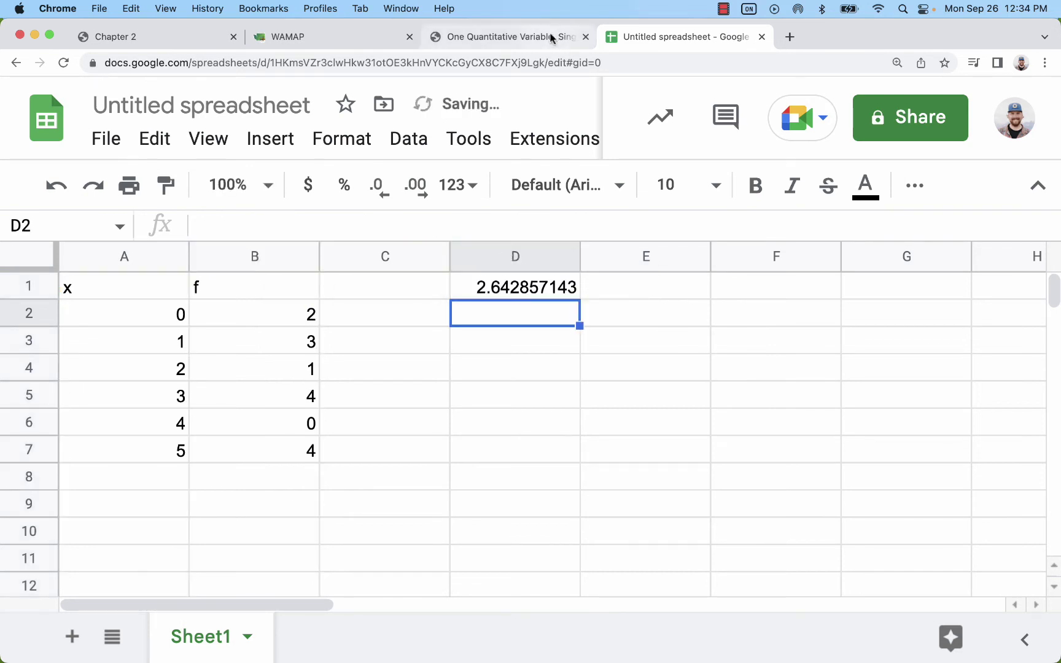
- Move the 2.642857143 result to E1 and label D1 'mean' after checking WAMAP
left_click(319, 38)
left_click(657, 37)
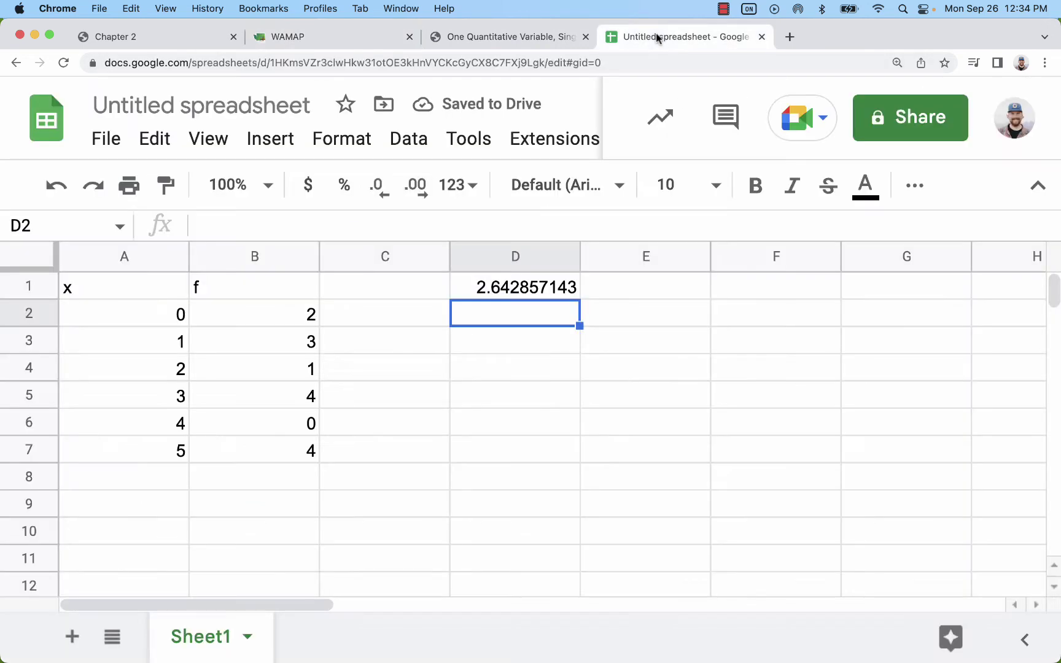
left_click(518, 293)
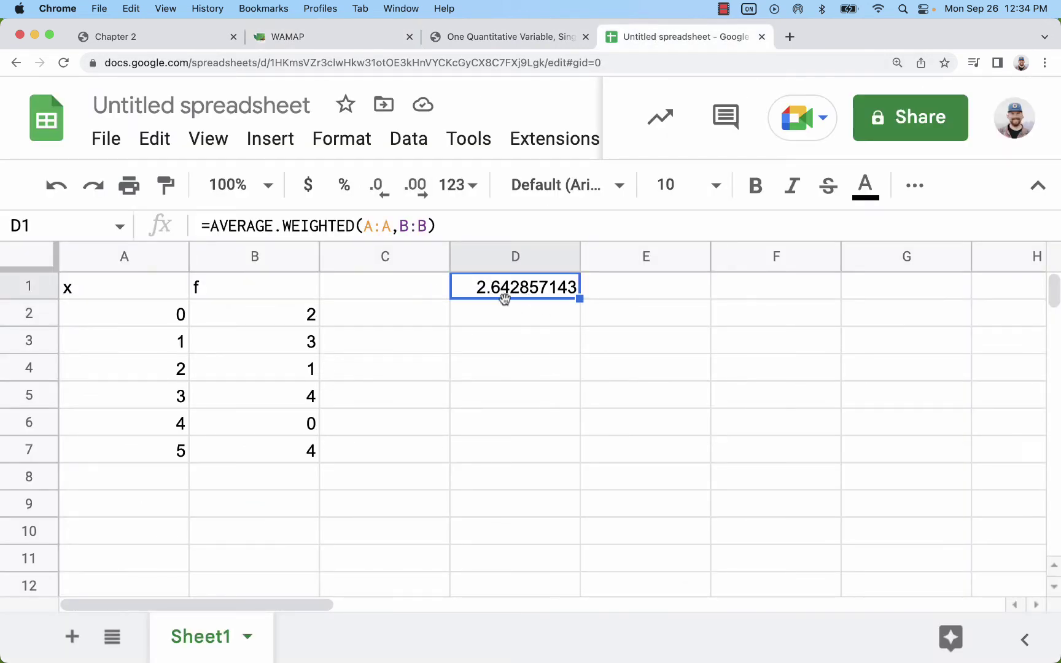
left_click_drag(580, 299, 657, 304)
left_click(491, 293)
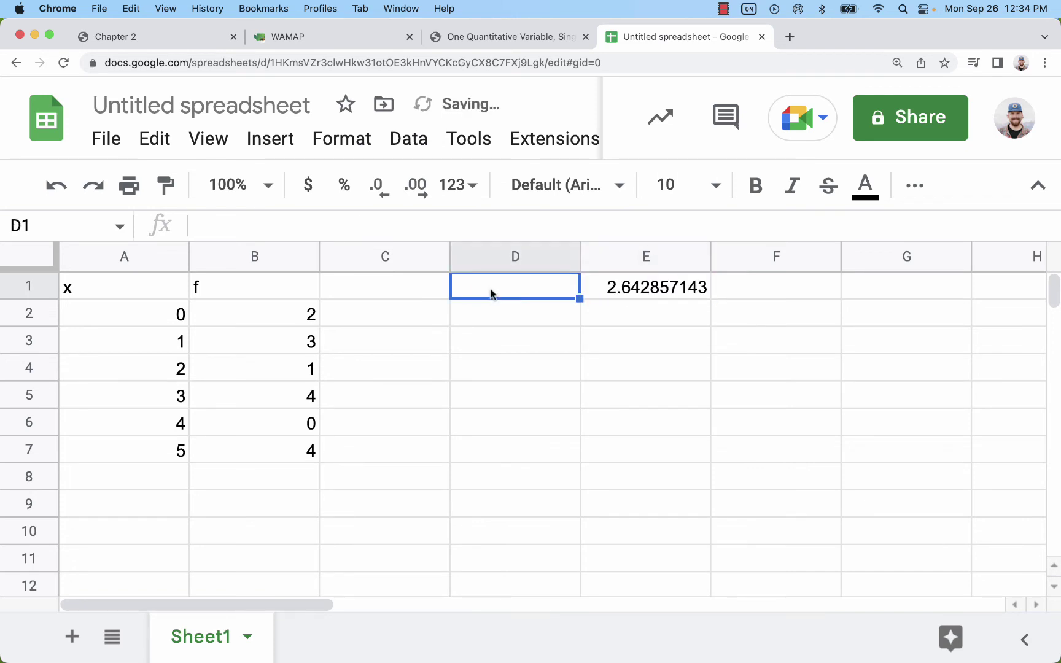
type("mean")
key("Return")
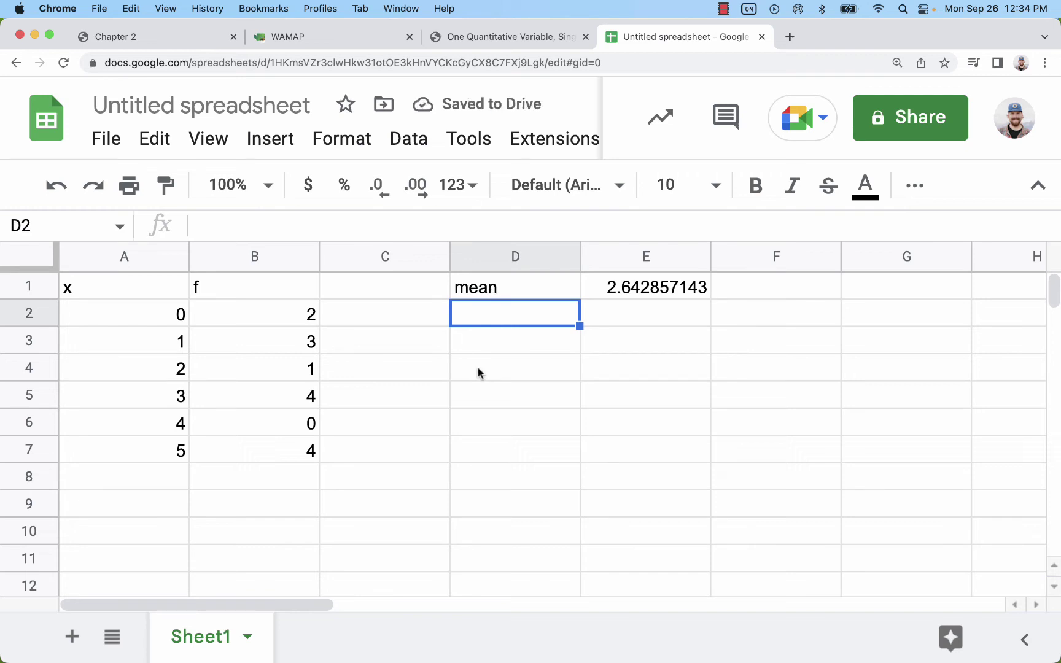
left_click_drag(139, 312, 249, 458)
left_click(350, 470)
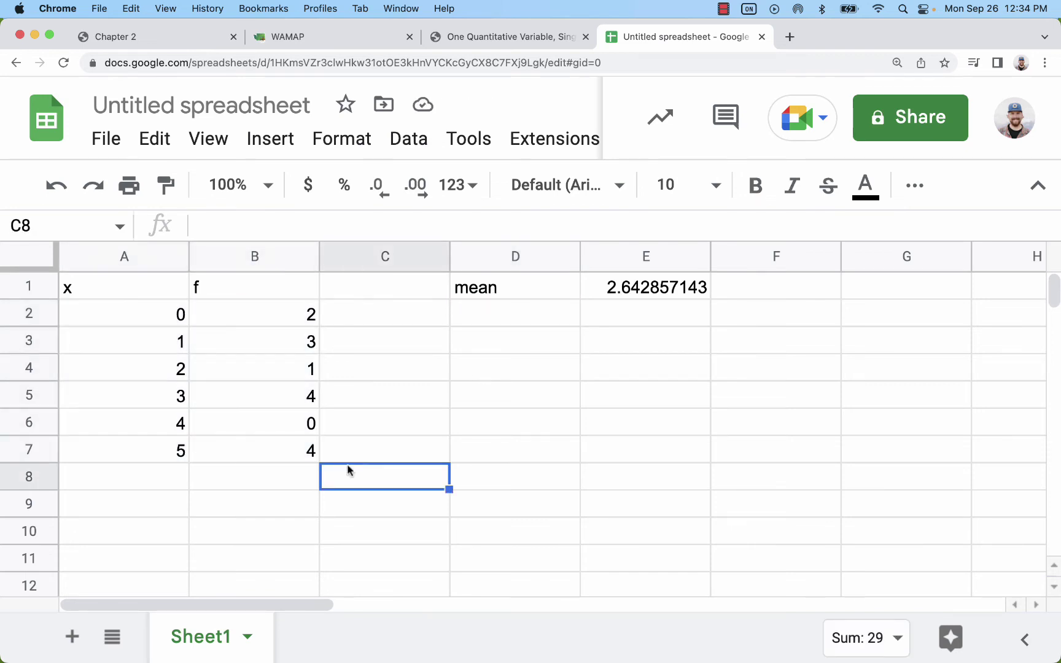
- Delete A2:B7 so the mean shows #DIV/0!, then select A2 for new data
left_click_drag(119, 307, 244, 445)
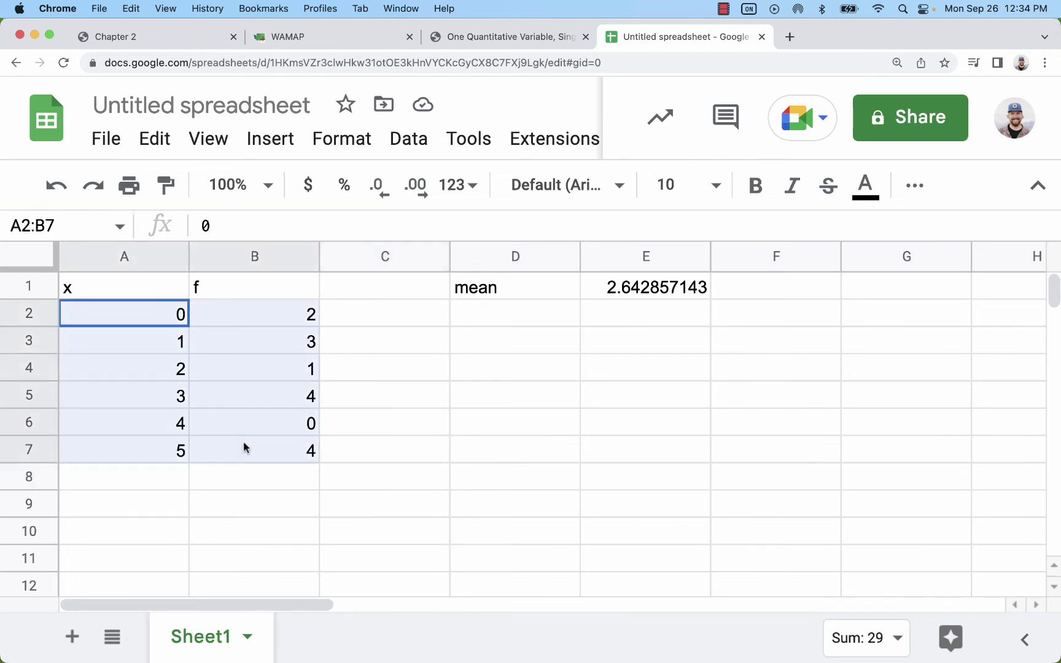
key("Delete")
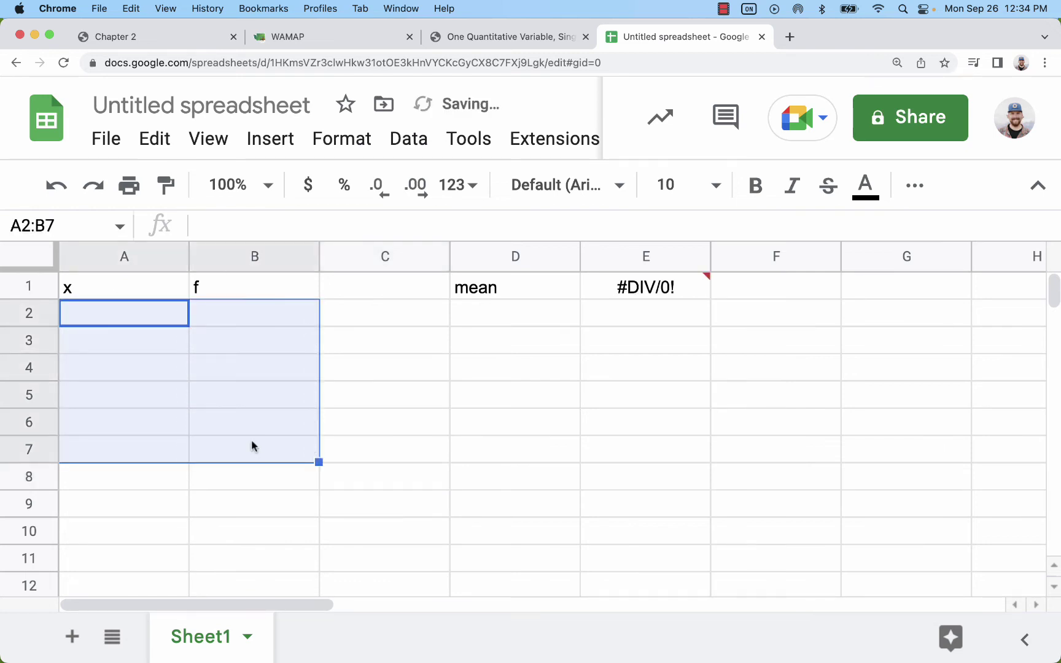
left_click(305, 431)
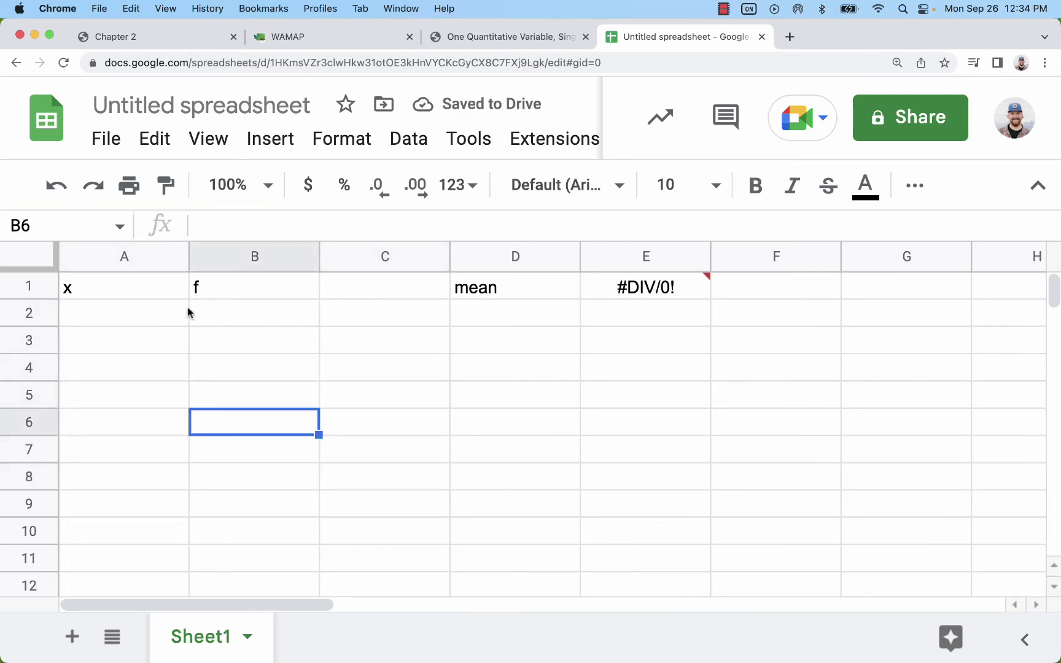
left_click(133, 317)
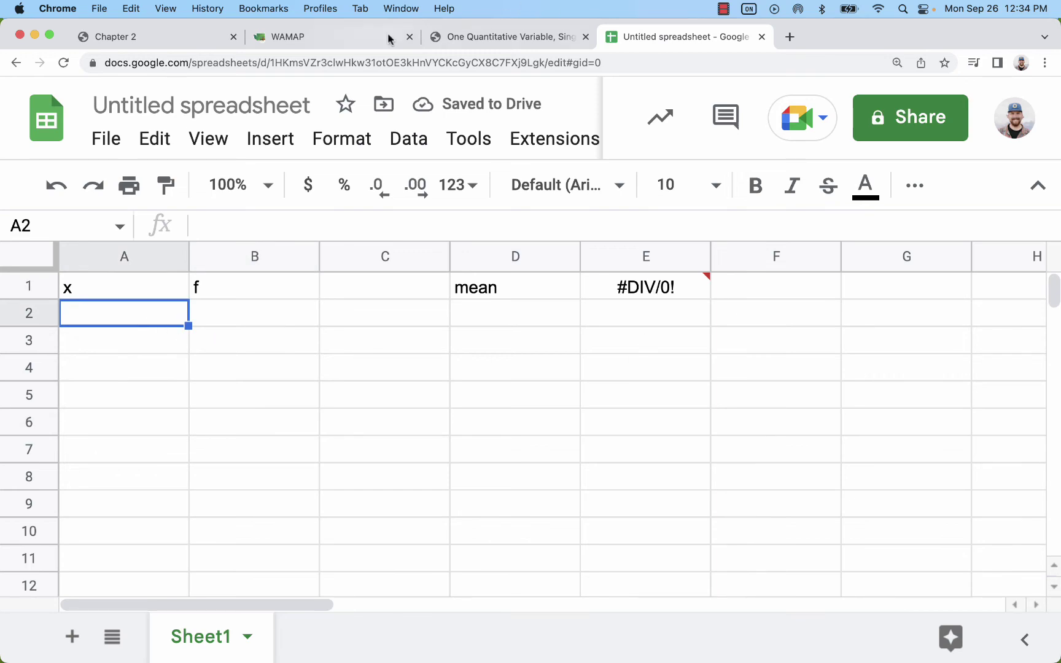
- Copy Question 39's first mean score 88.5 and group size 45 into the sheet's row 2
left_click(292, 38)
scroll(417, 304, "down", 10)
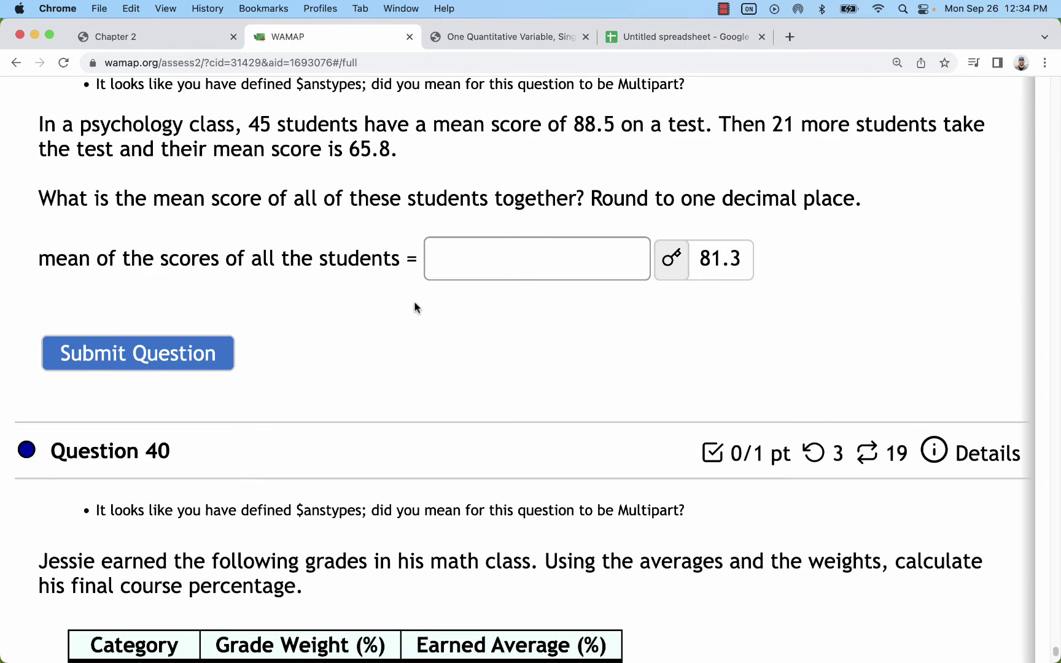
scroll(417, 303, "up", 2)
left_click_drag(270, 200, 252, 205)
left_click_drag(613, 200, 576, 204)
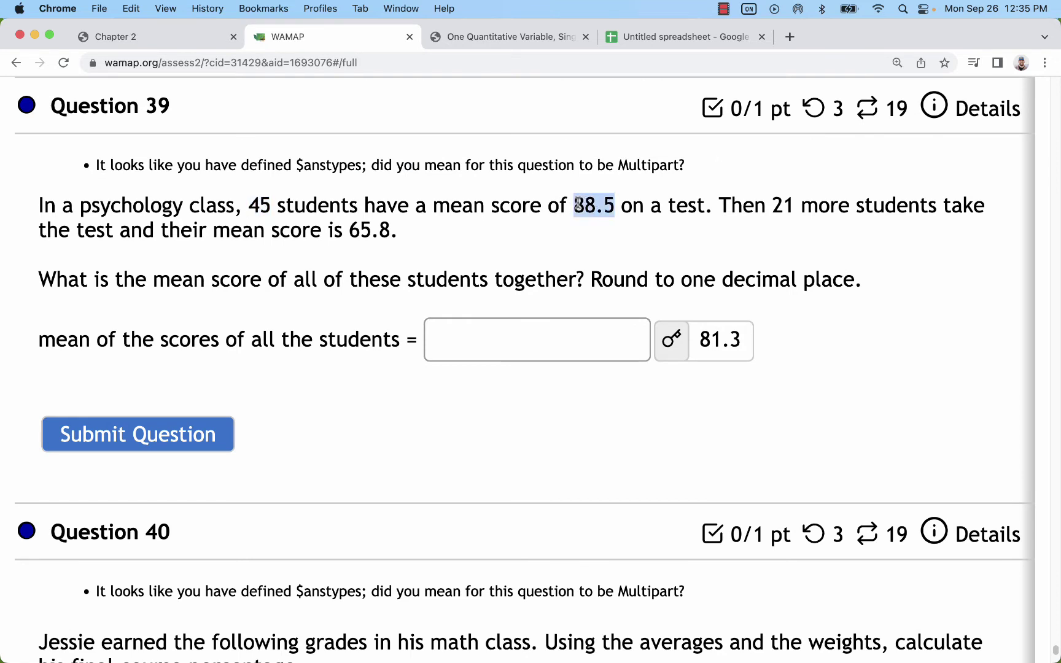
left_click(614, 38)
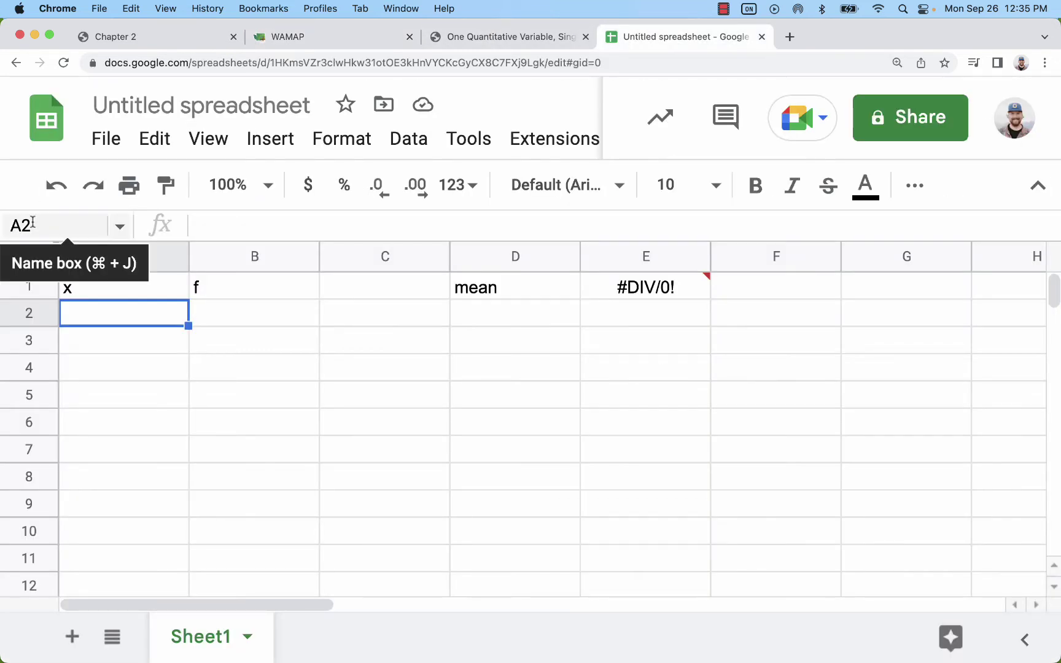
type("88.5")
key("Tab")
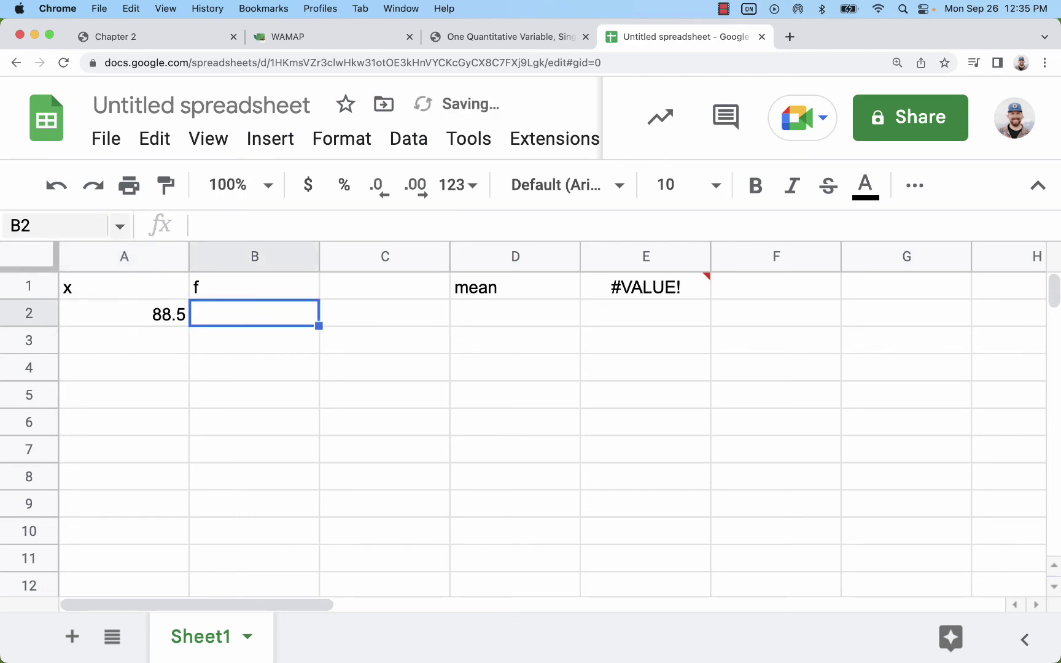
type("45")
left_click(147, 337)
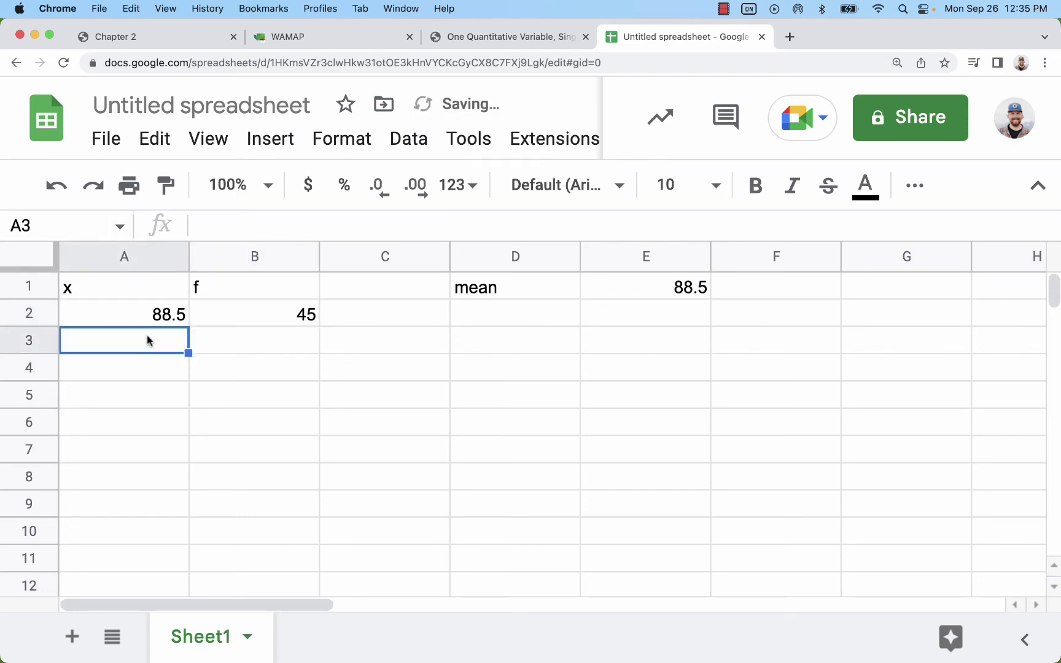
- Add the second mean score 65.8 with group size 21 in row 3
left_click(350, 43)
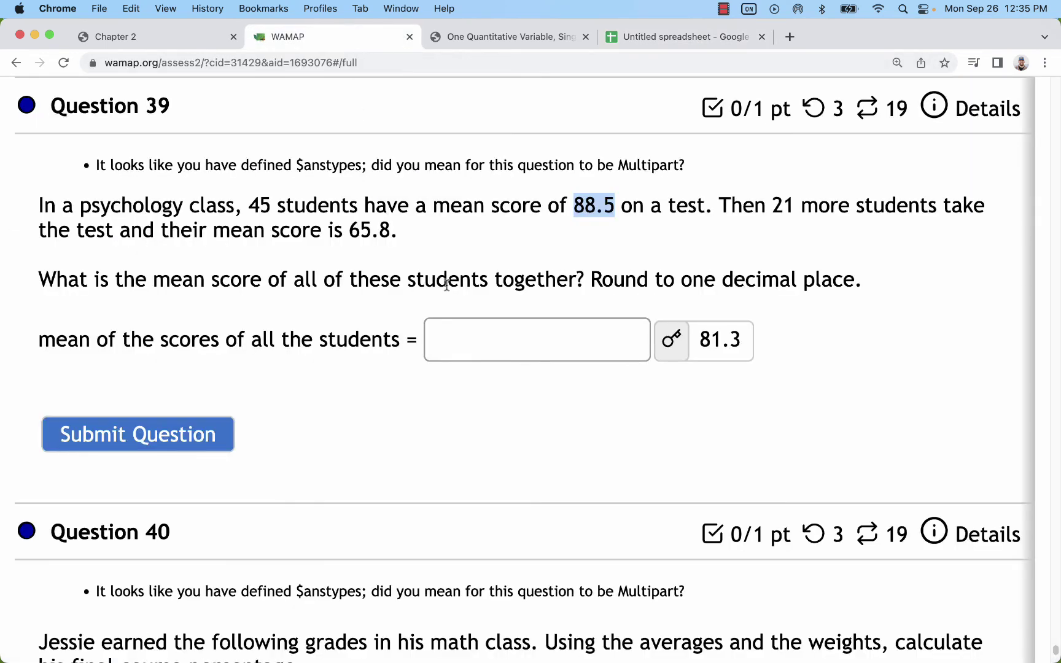
left_click_drag(392, 229, 354, 229)
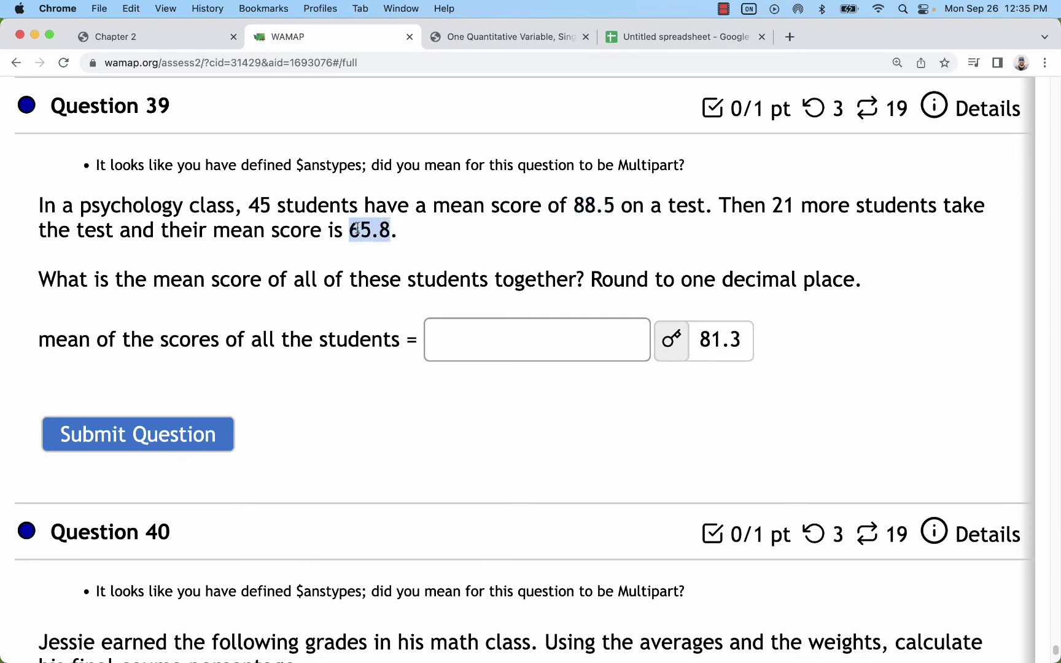
left_click(611, 37)
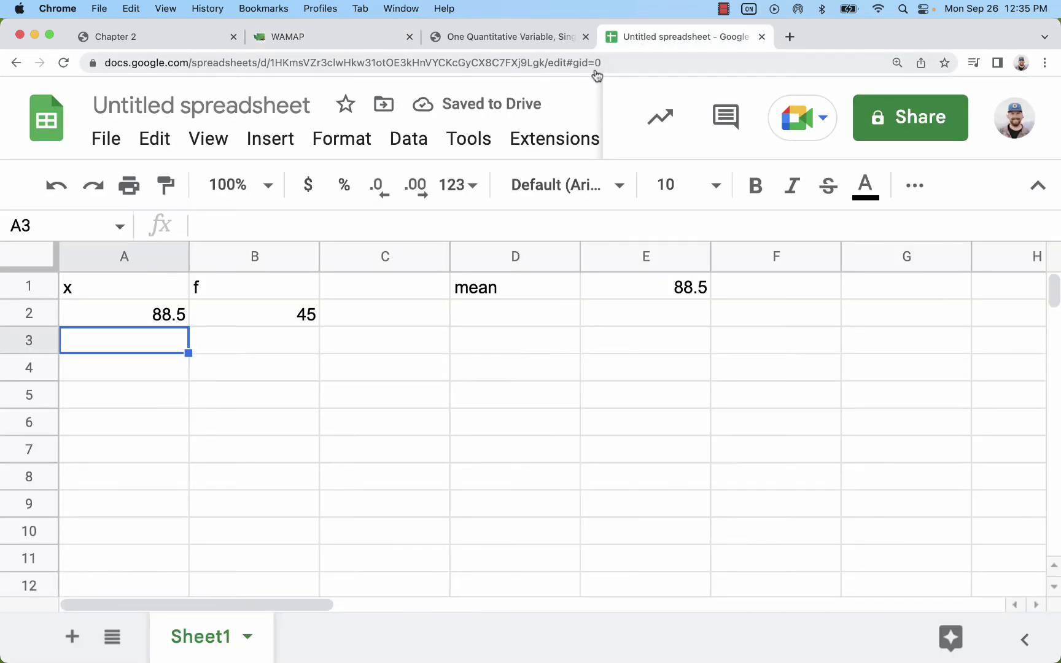
type("65.8")
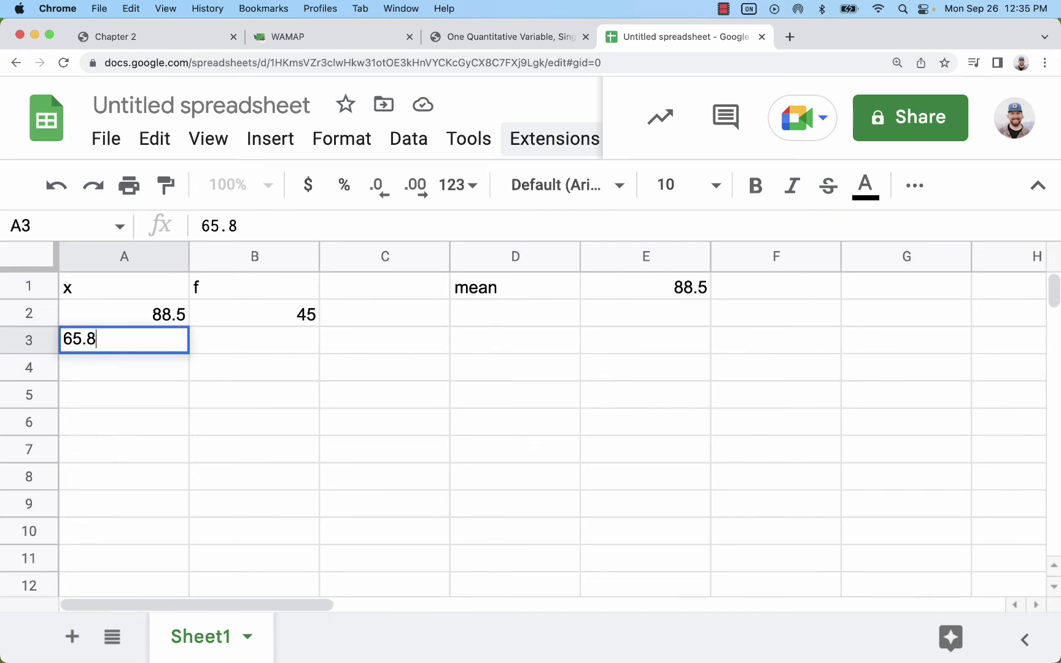
key("Tab")
type("21")
key("Tab")
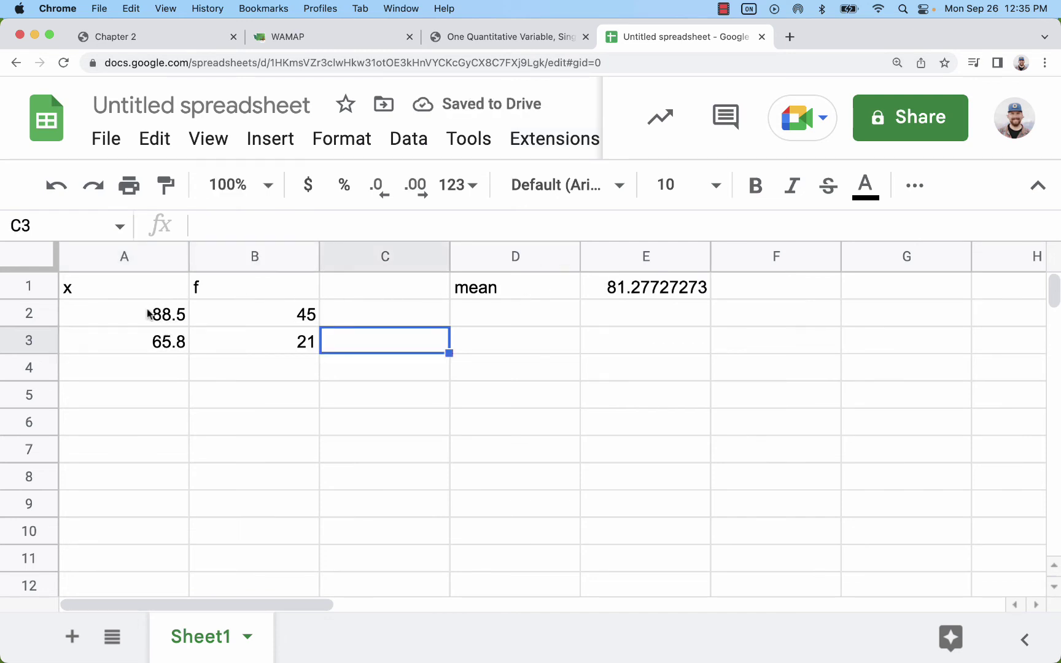
left_click(137, 316)
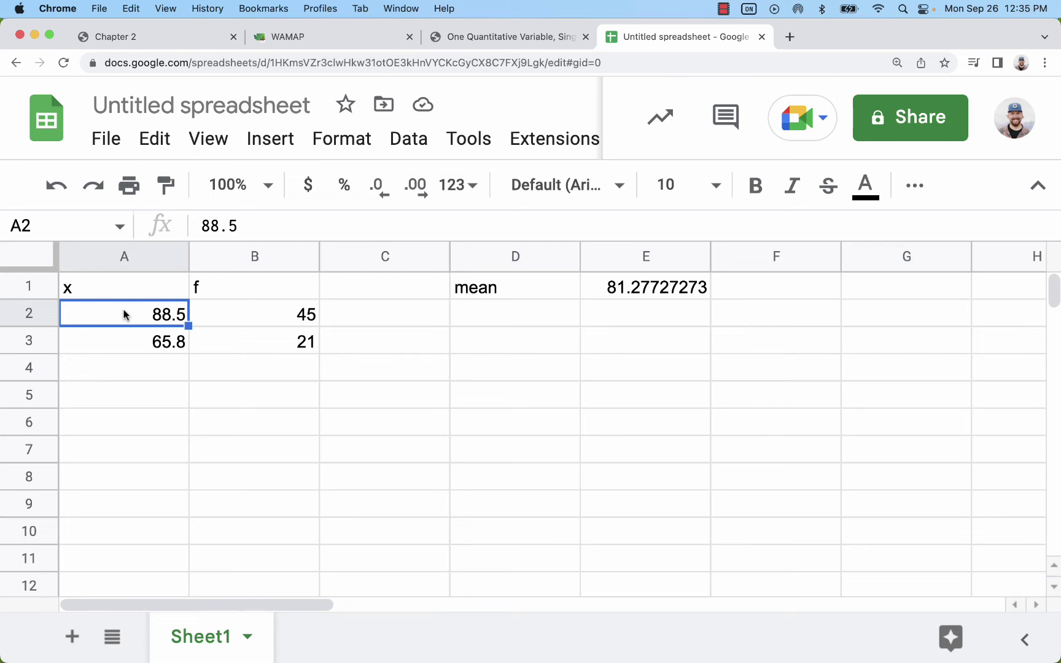
- Point out the group sizes 45 and 21 under the f header in column B
left_click(277, 316)
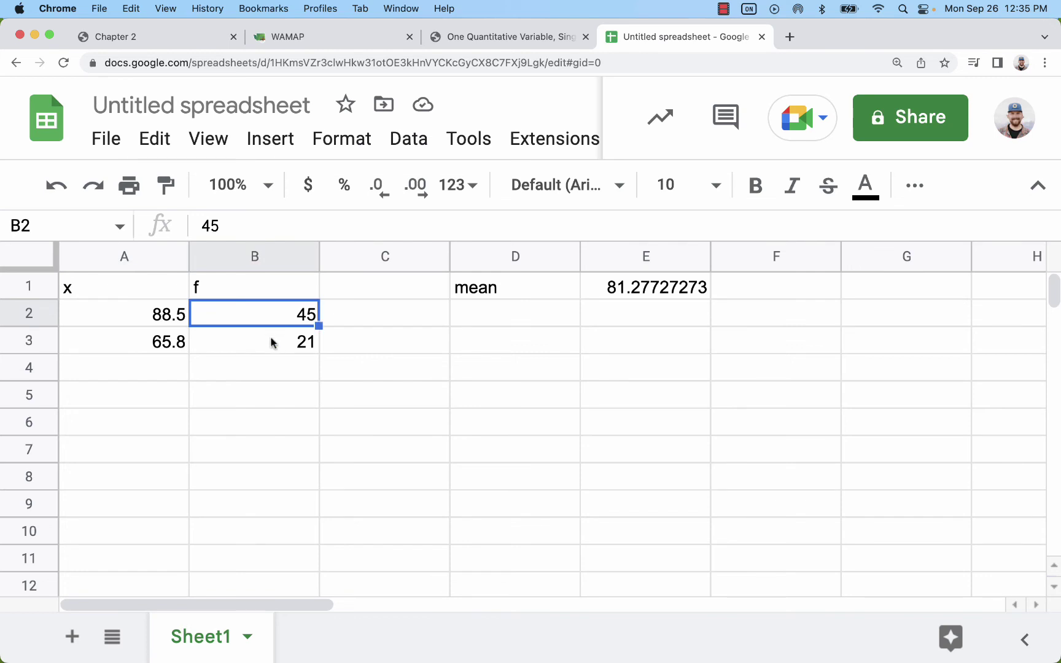
left_click(272, 343)
left_click(267, 317)
left_click(244, 284)
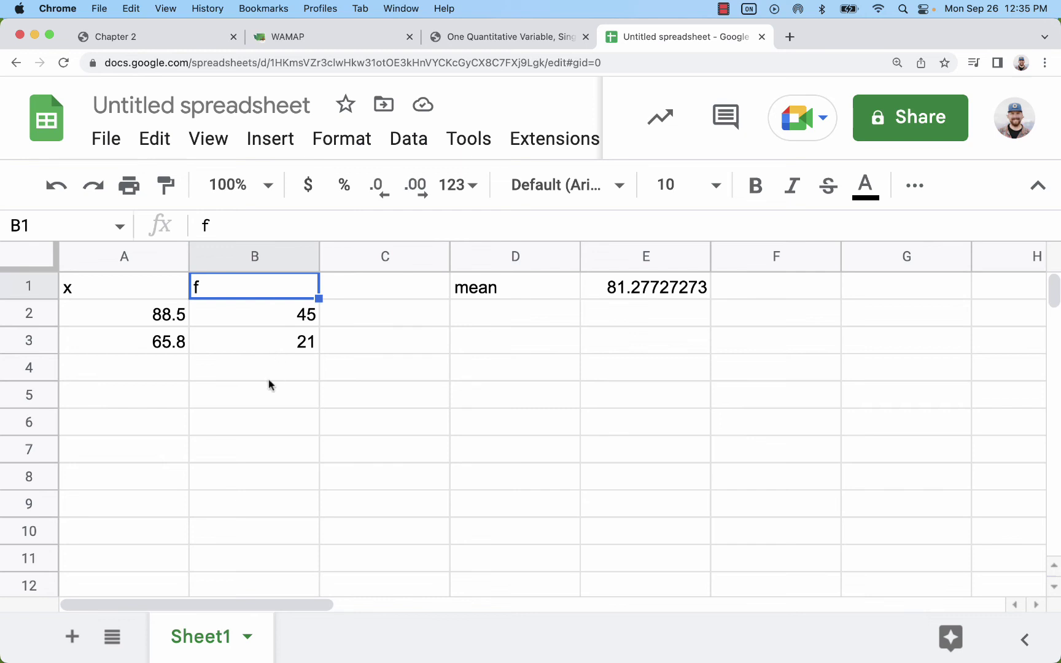
- Show E1's =AVERAGE.WEIGHTED(A:A,B:B) formula without changing it, then go back to WAMAP
left_click(639, 287)
double_click(636, 284)
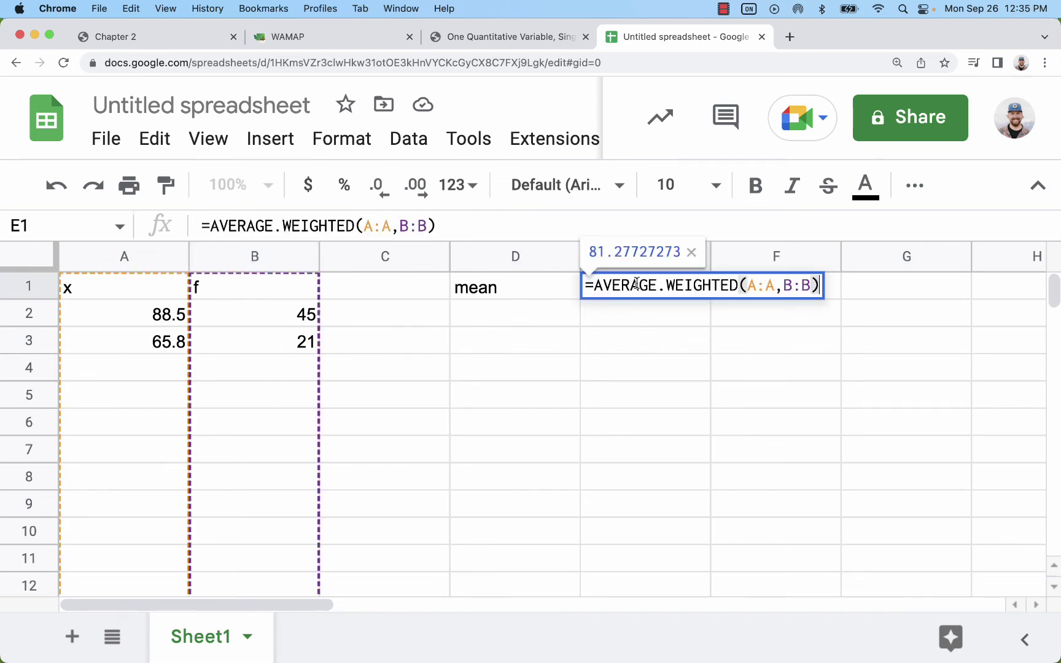
left_click(627, 322)
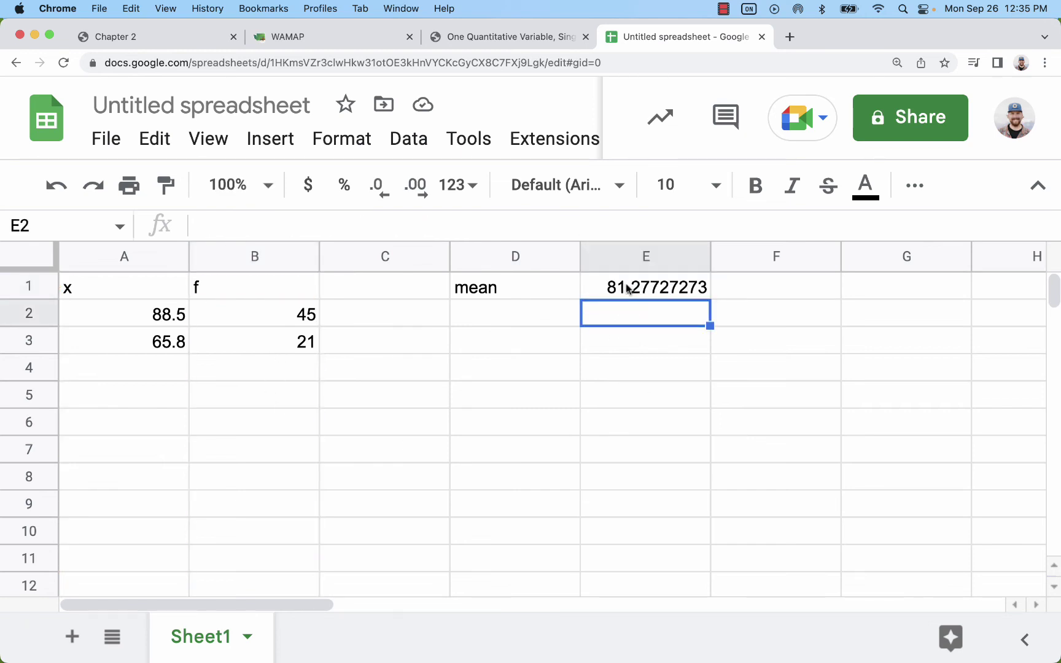
left_click(627, 289)
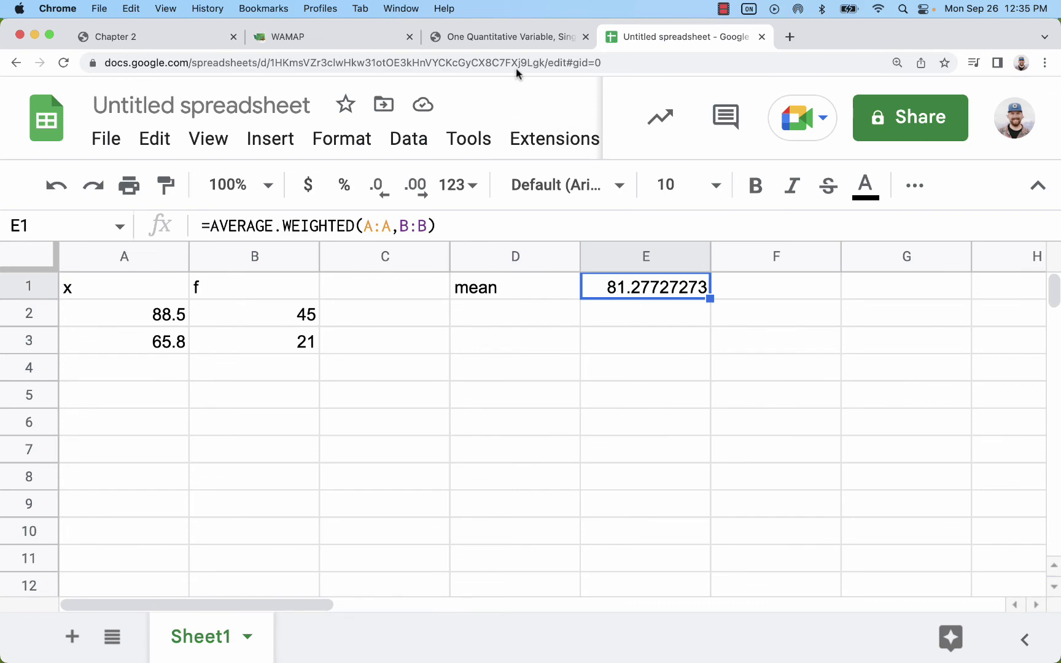
left_click(291, 35)
- Highlight Question 40's earned averages 80 to 95 in WAMAP, then return to the spreadsheet
scroll(701, 409, "down", 8)
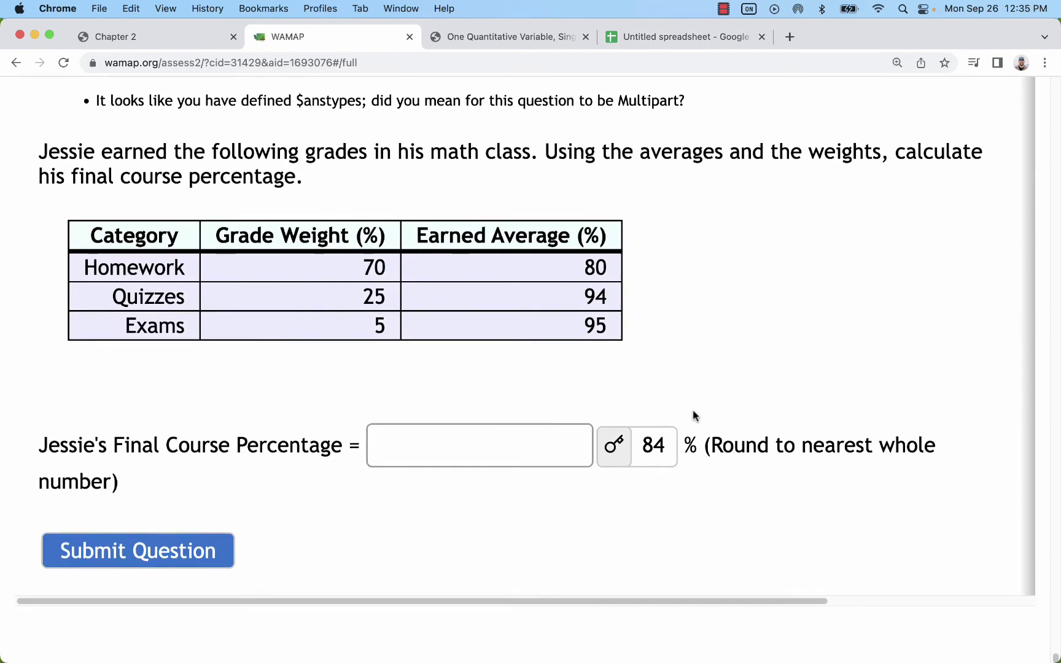
scroll(693, 409, "up", 1)
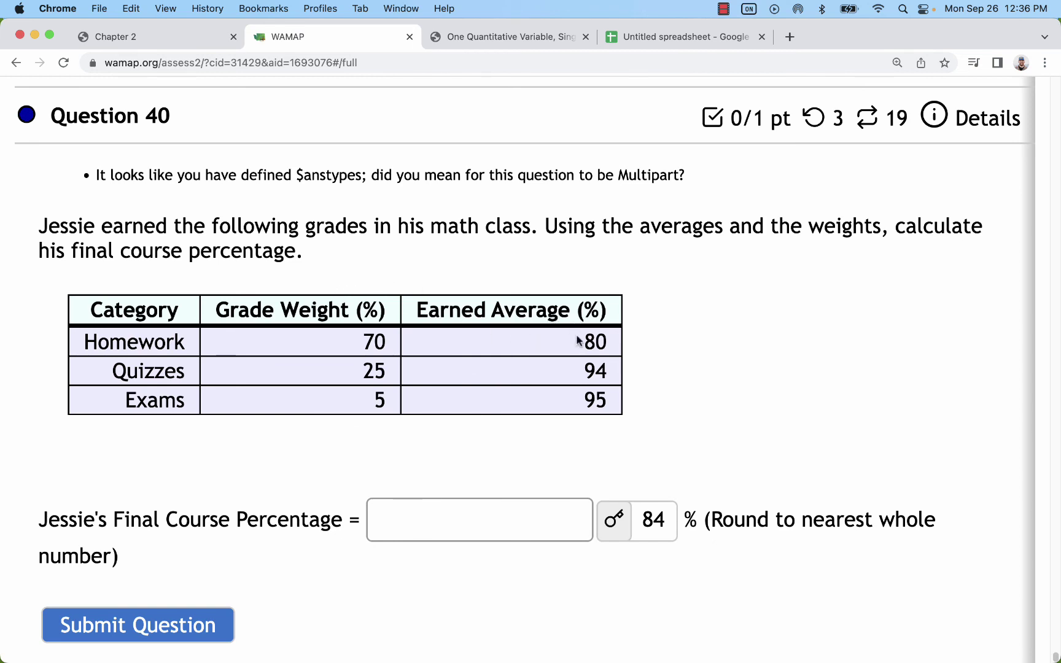
left_click_drag(586, 349, 606, 421)
left_click(610, 407)
left_click(626, 30)
- Overwrite the x column with Question 40's averages 80, 94 and 95 in A2:A4
left_click(141, 315)
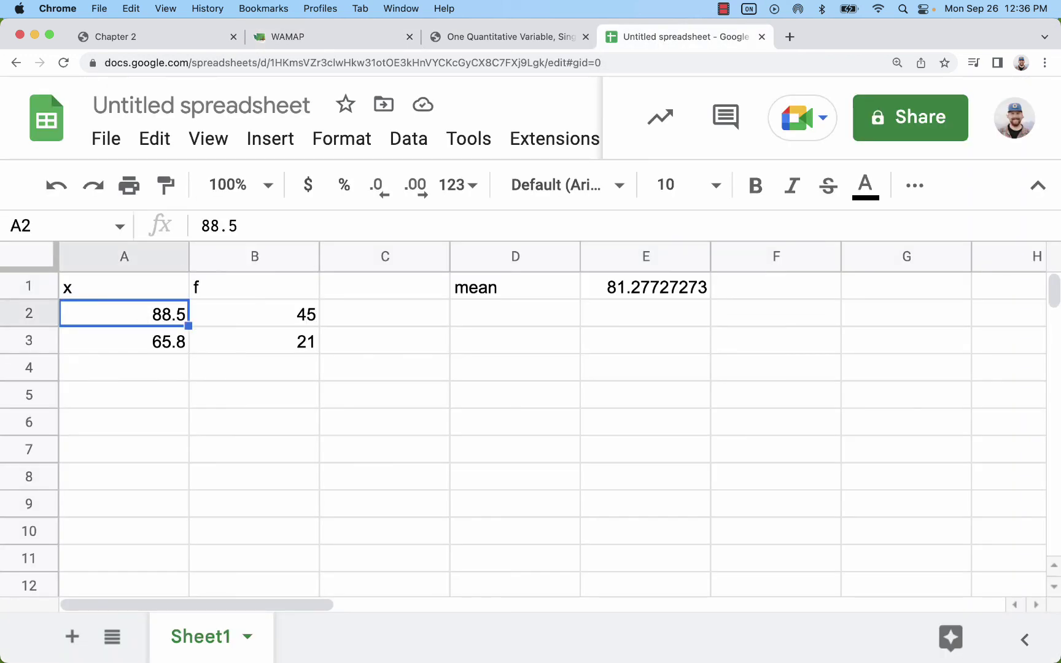
type("80")
key("Return")
type("94")
key("Return")
type("95")
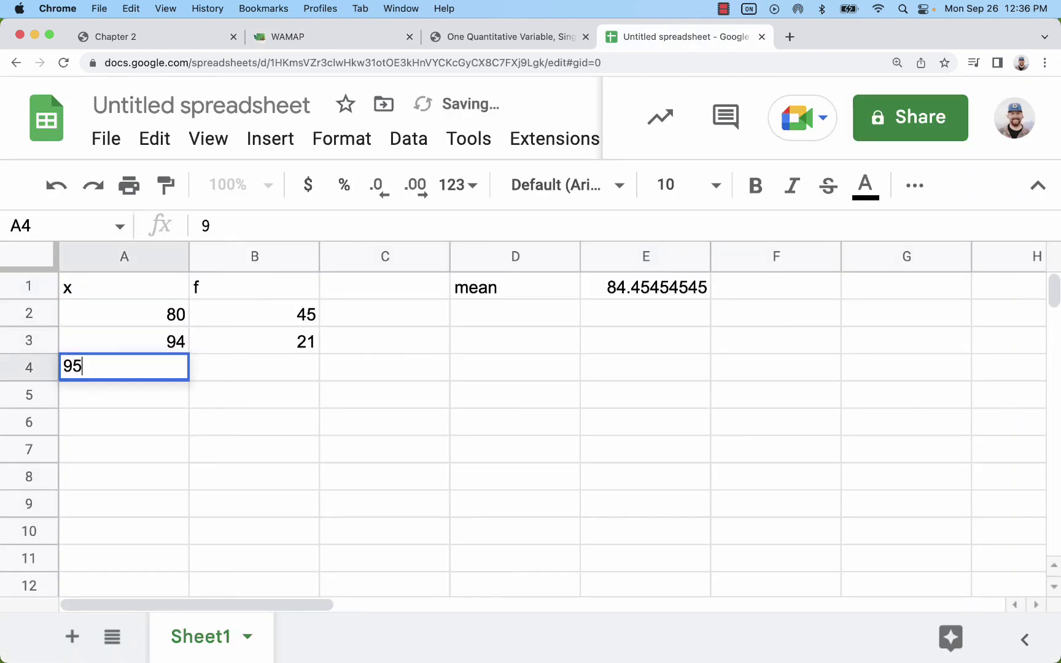
key("Return")
- Enter the weights 70, 25 and 5 into B2:B4
left_click(324, 36)
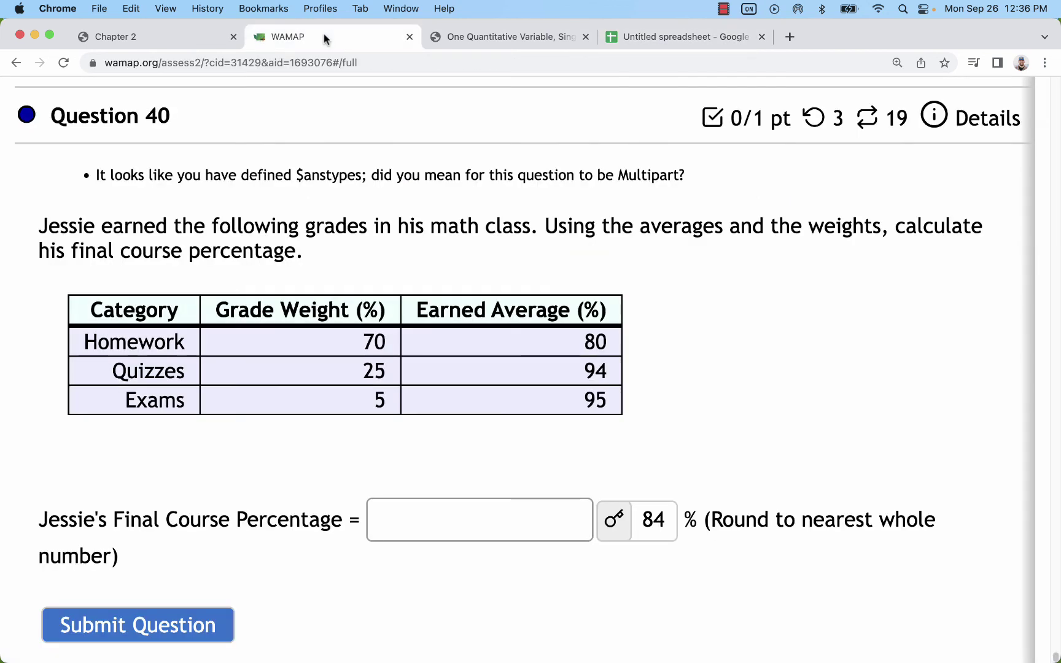
left_click(641, 38)
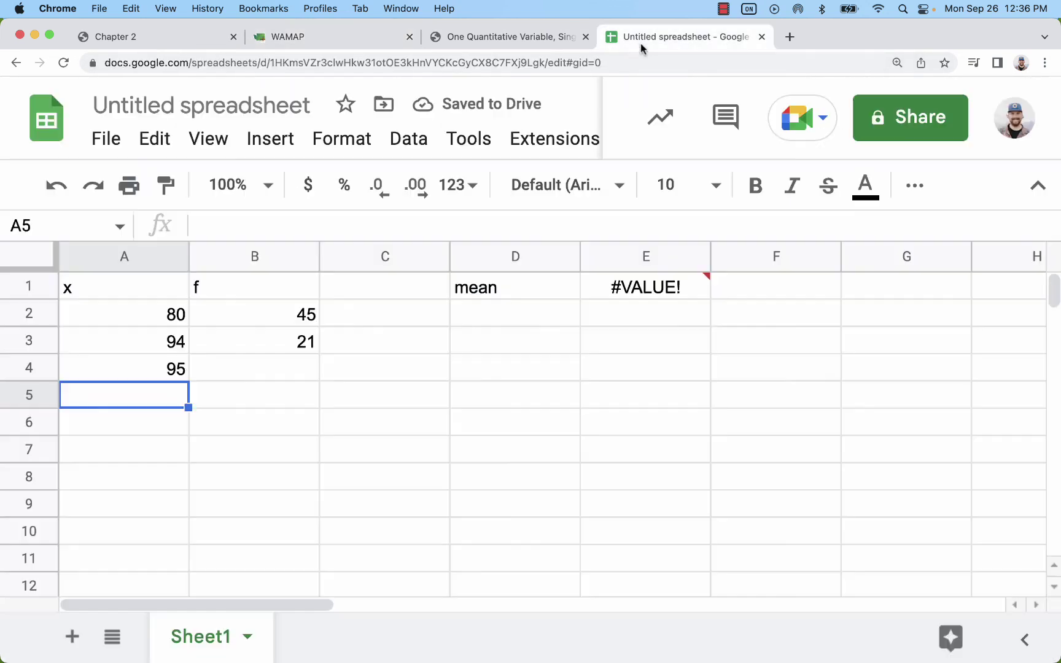
left_click(280, 318)
type("70")
key("Return")
type("25")
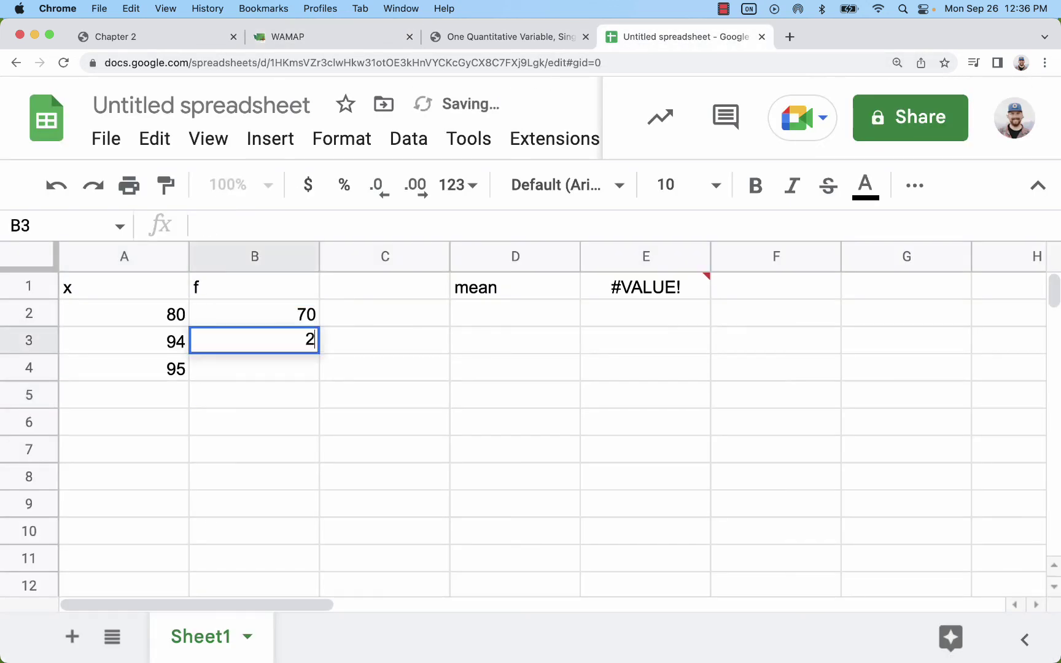
key("Return")
type("5")
key("Return")
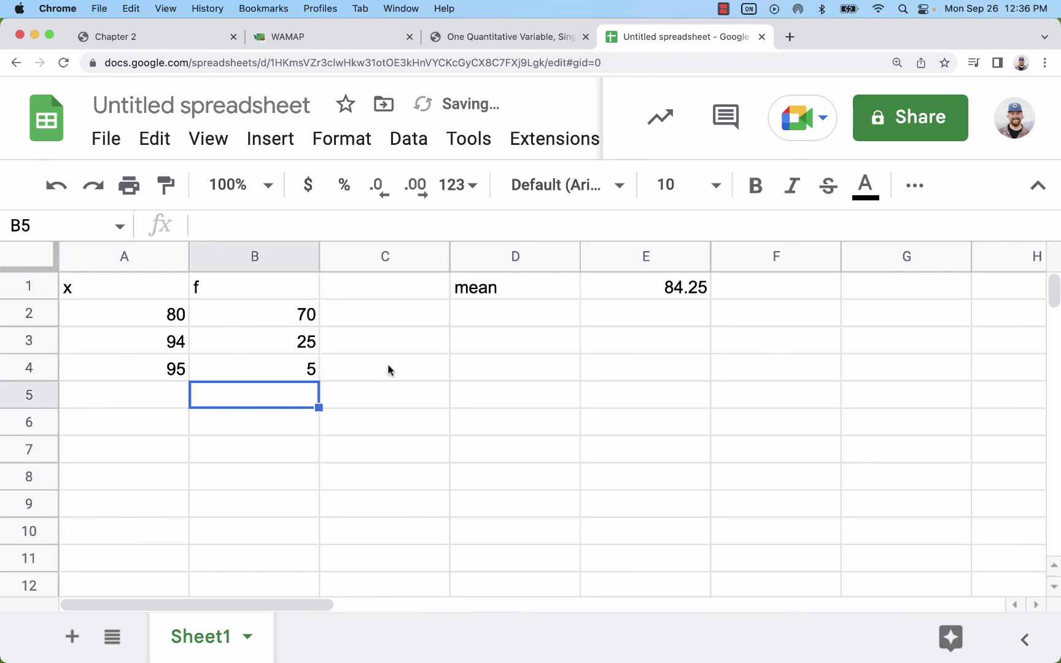
- Check the E1 weighted mean against the weights B2:B4 and averages A2:A4
left_click(639, 290)
left_click_drag(239, 319, 201, 361)
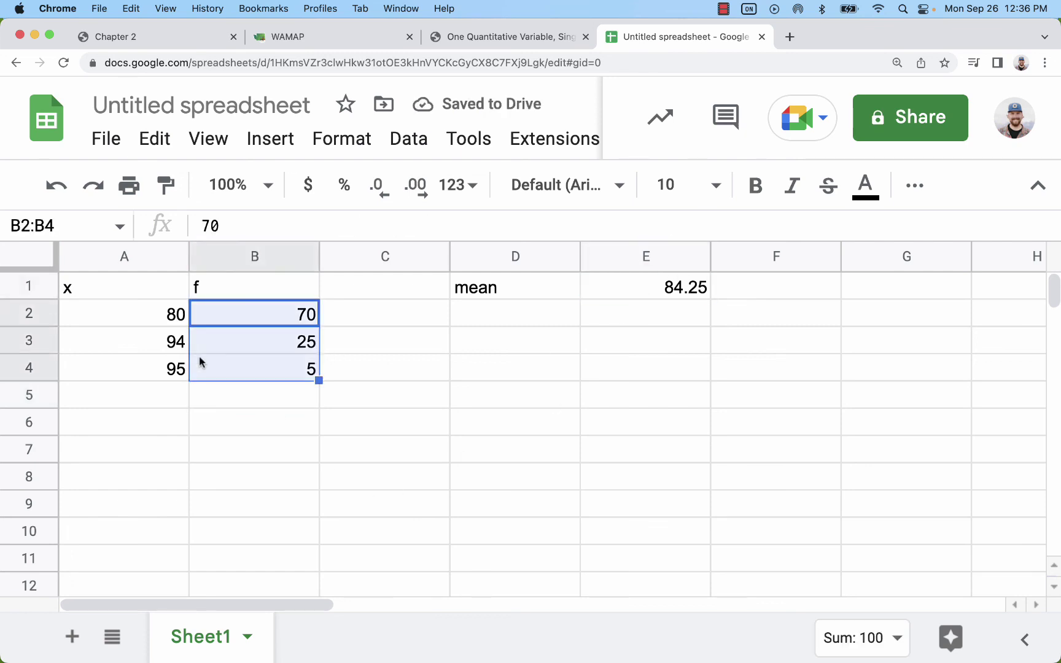
left_click_drag(138, 317, 135, 374)
left_click(304, 313)
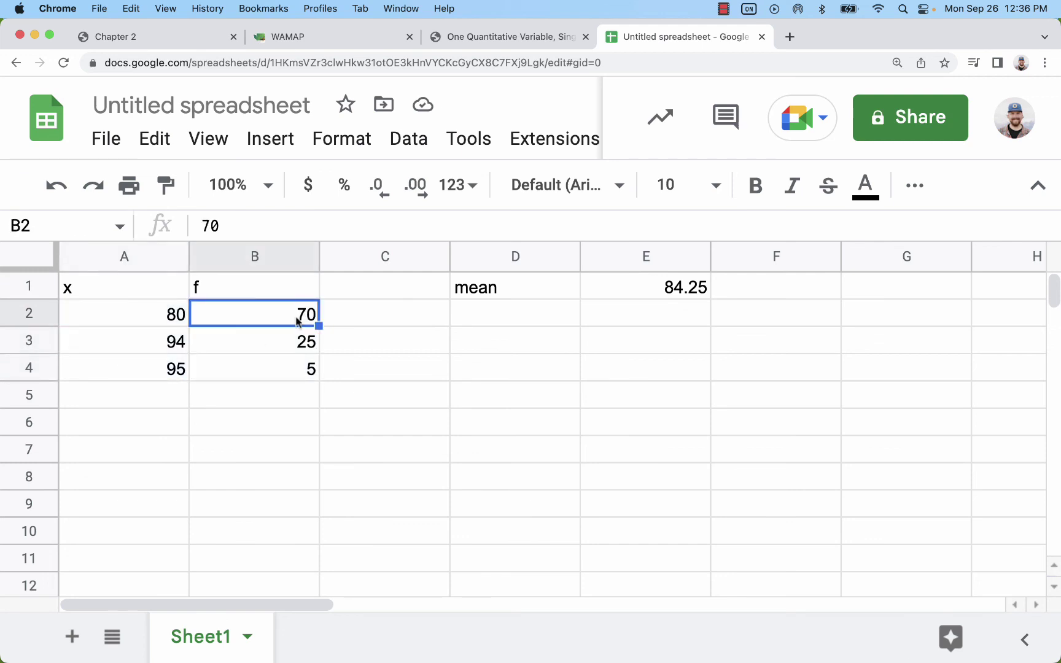
left_click(370, 377)
left_click(284, 317)
left_click(241, 391)
left_click_drag(154, 316, 147, 370)
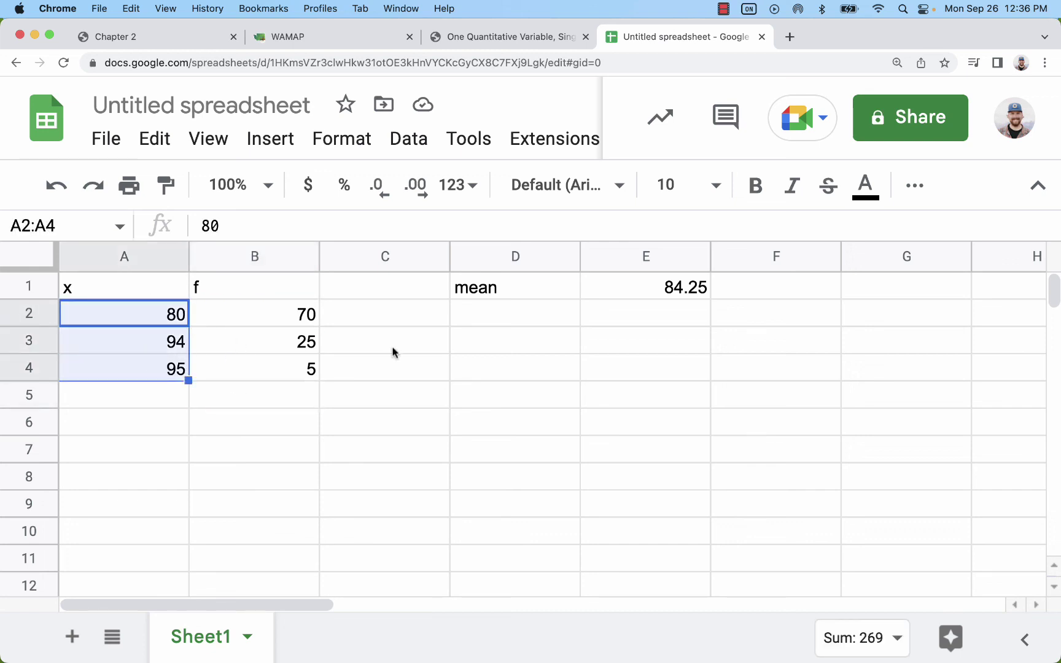